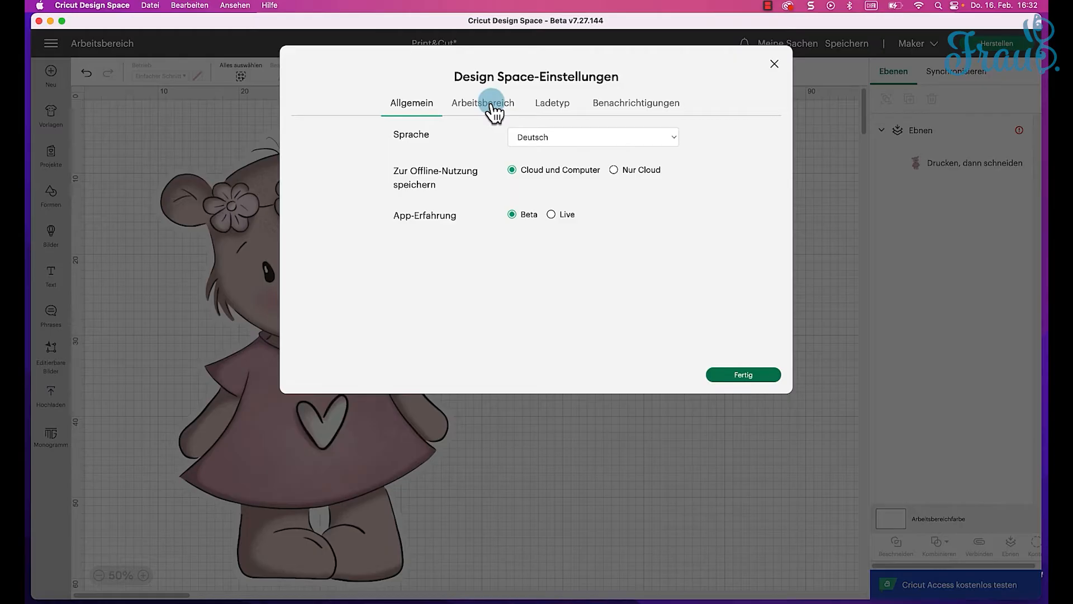
# Set the Print Then Cut page size to 21 cm x 29.7 cm (A4) and the load type to the 30.5 cm x 30.5 cm cutting mat.
pyautogui.click(556, 111)
pyautogui.click(639, 208)
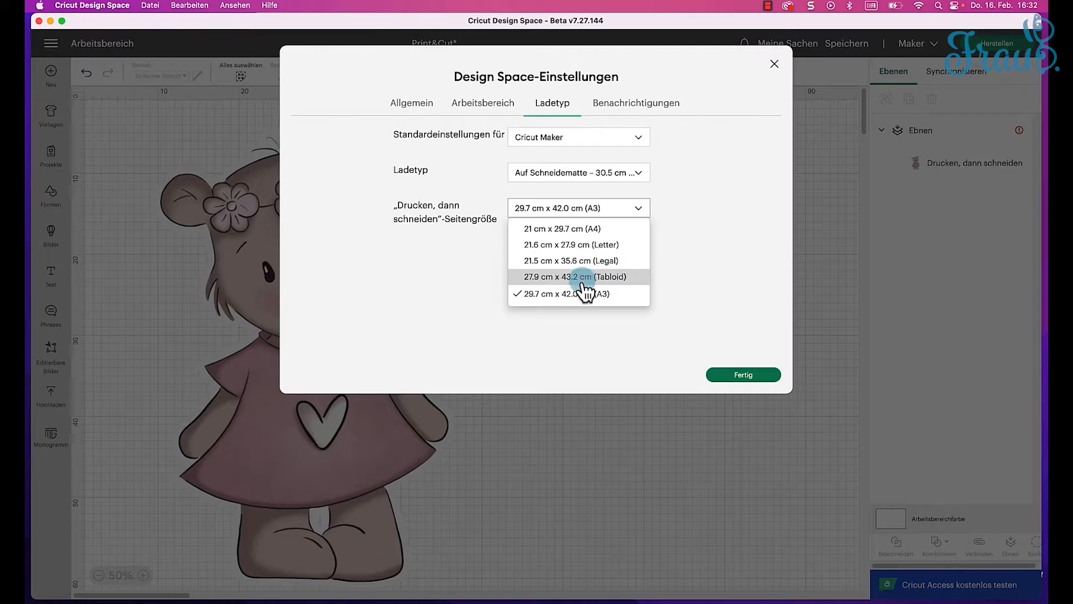
pyautogui.click(578, 230)
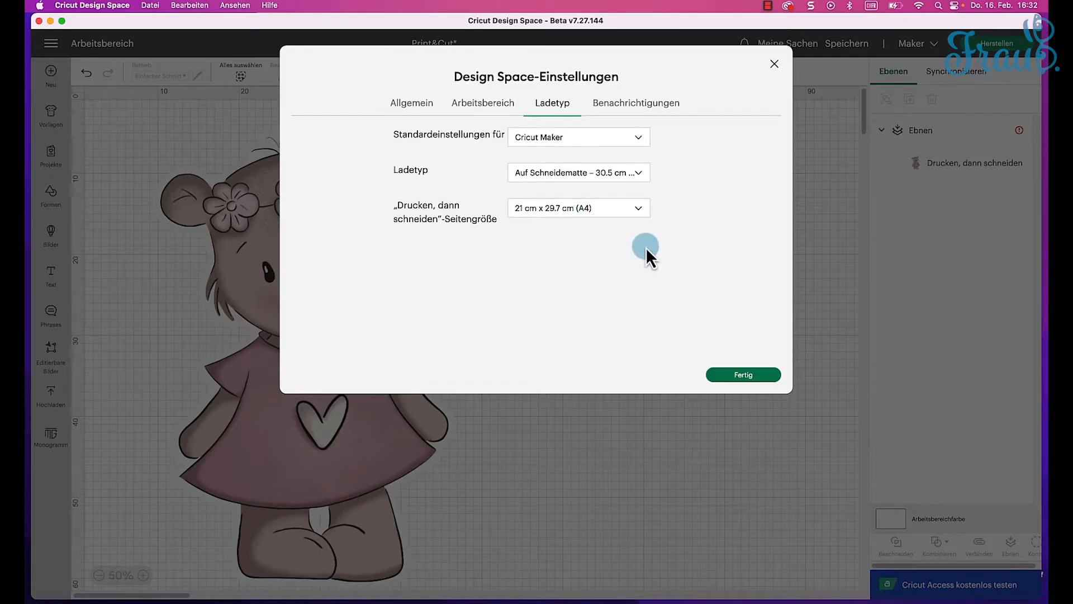
pyautogui.click(630, 176)
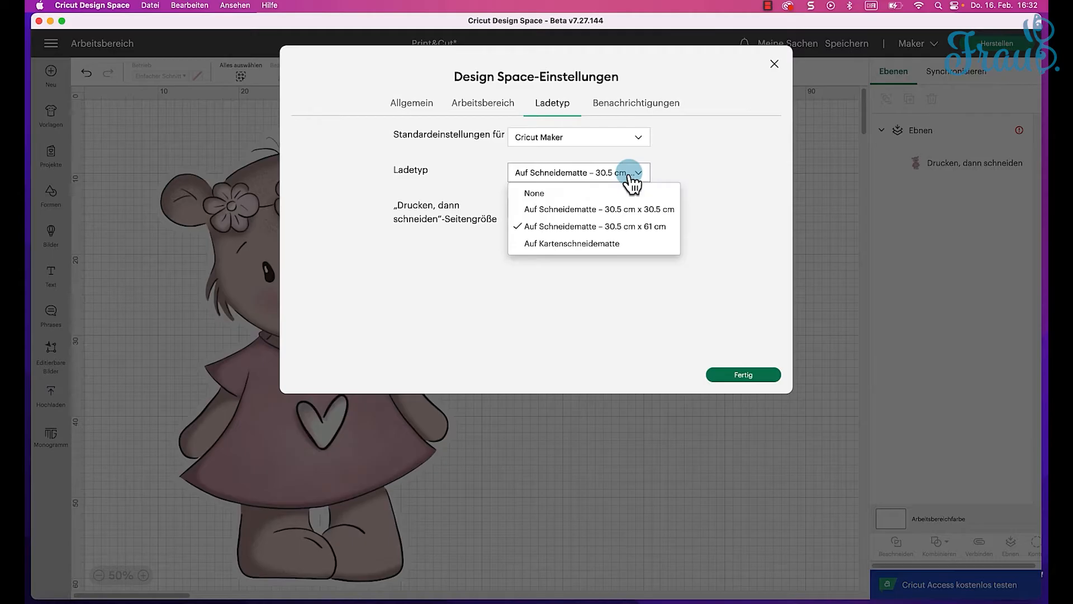
pyautogui.click(618, 210)
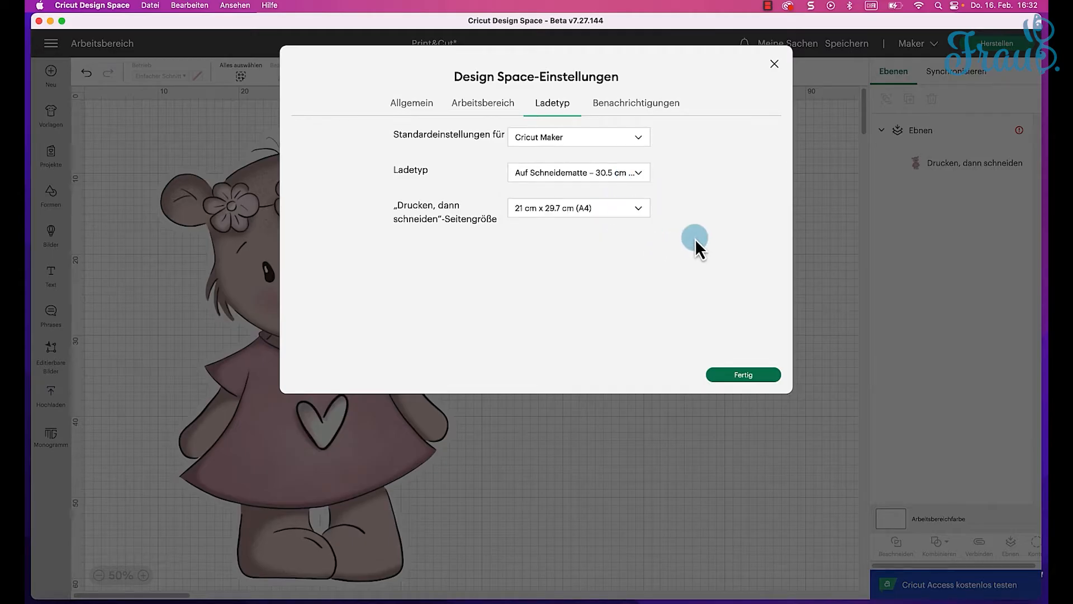
pyautogui.click(751, 375)
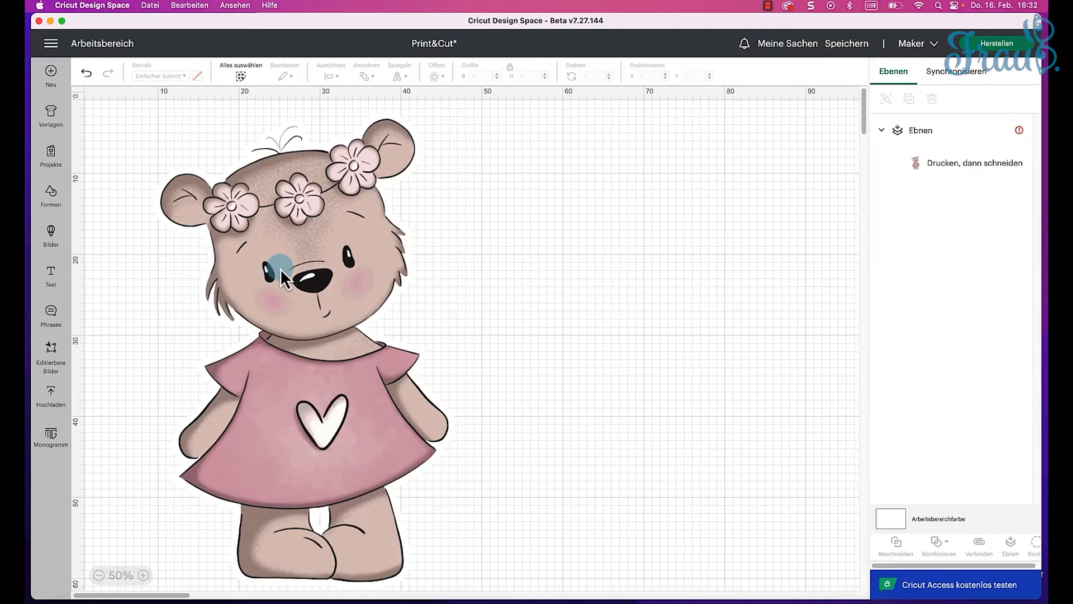
# Scale the bear image down to about 6 cm wide by 9.5 cm high and deselect it.
pyautogui.click(345, 306)
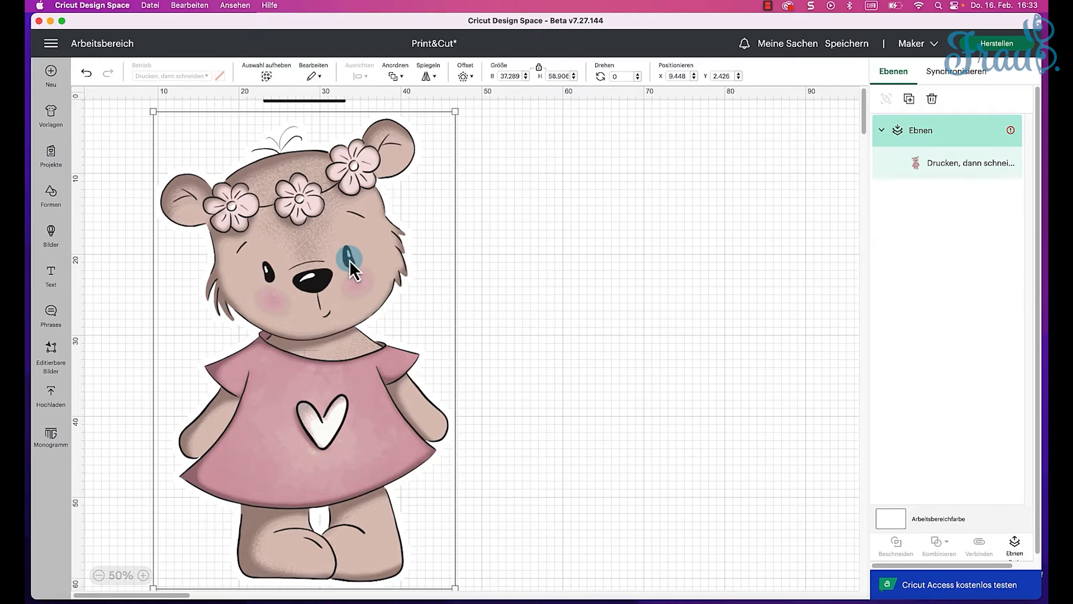
pyautogui.moveTo(450, 119); pyautogui.dragTo(213, 166)
pyautogui.click(327, 207)
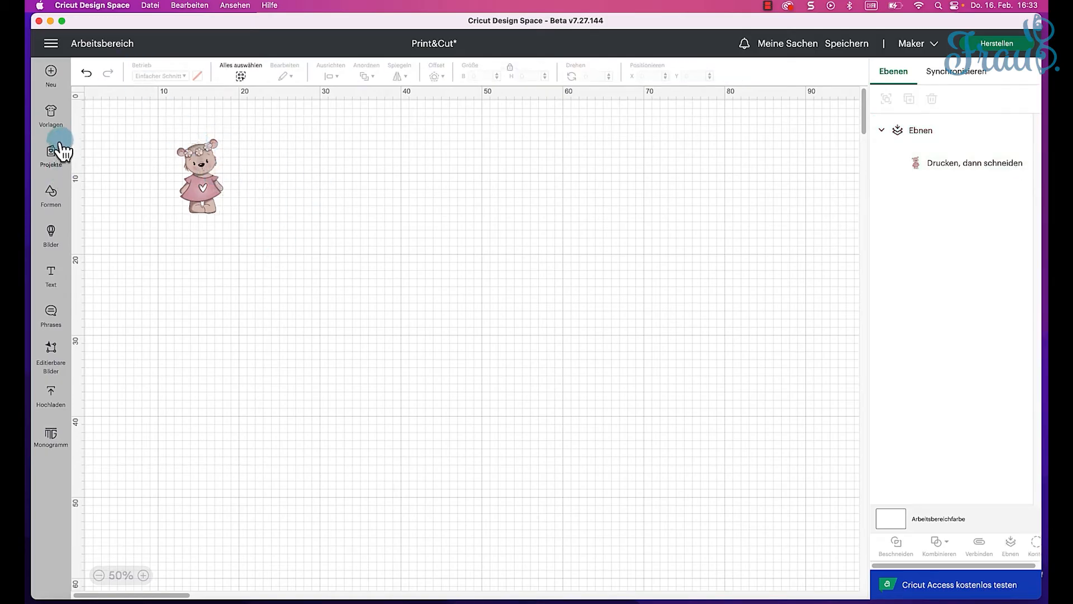
# Insert a basic square shape and place it on the canvas to the right of the bear.
pyautogui.click(53, 114)
pyautogui.click(53, 194)
pyautogui.click(105, 187)
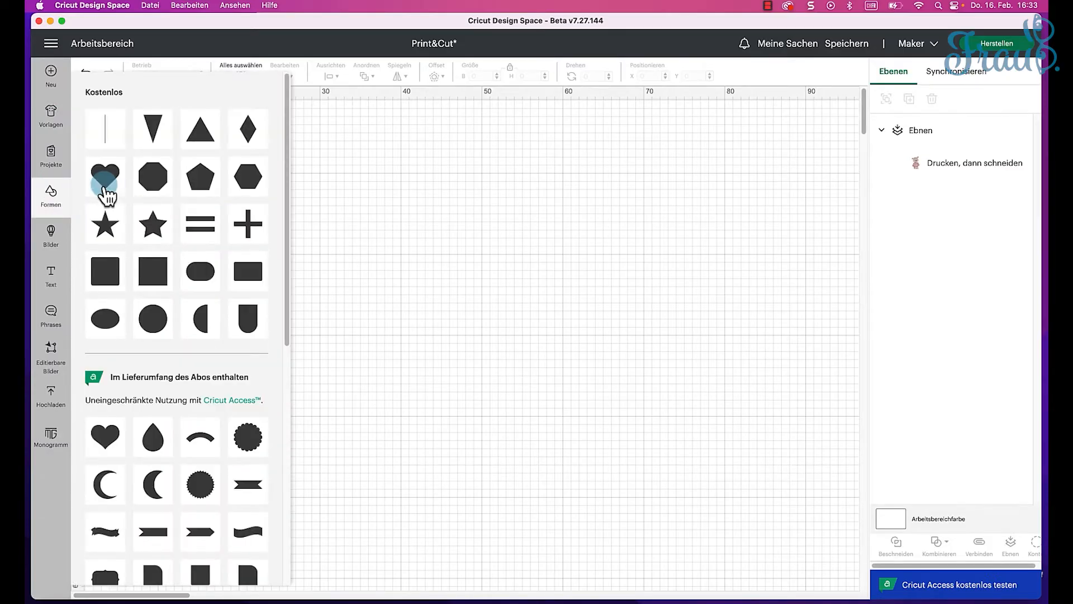
pyautogui.click(167, 276)
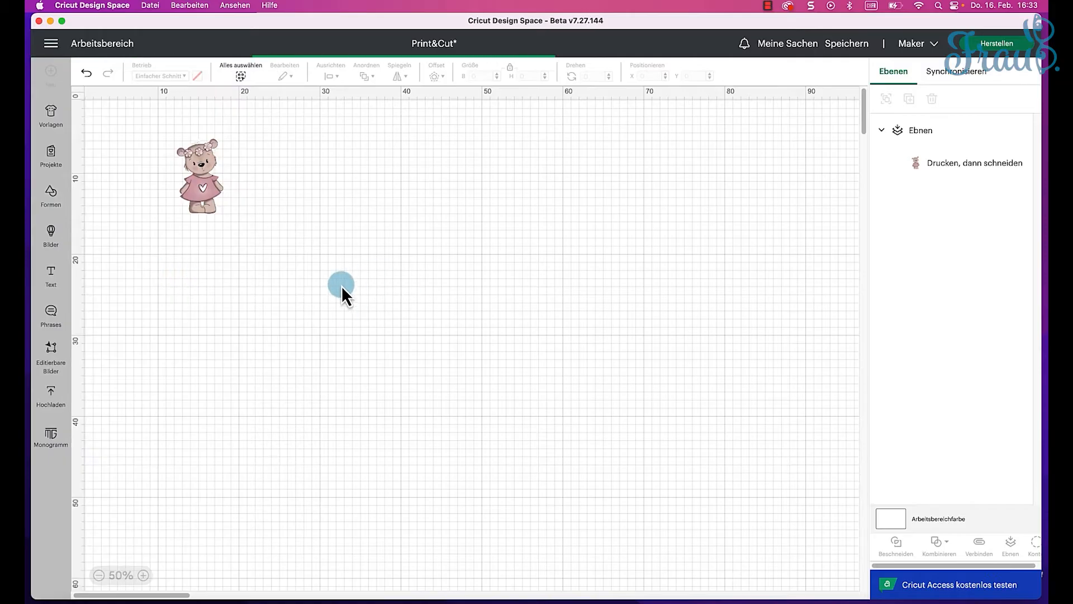
pyautogui.moveTo(116, 130); pyautogui.dragTo(372, 216)
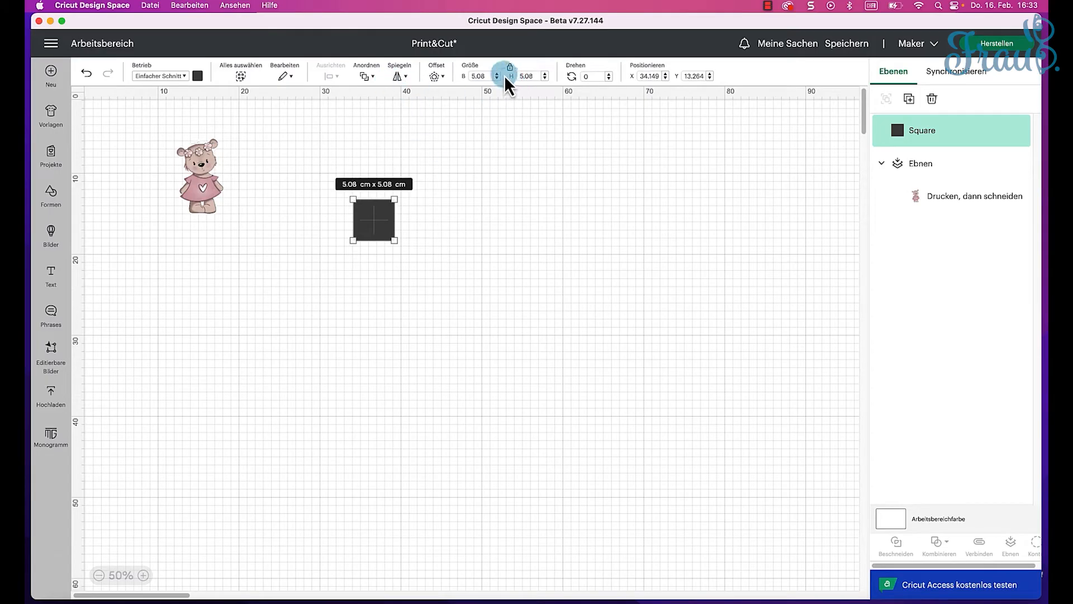
# Resize the square without fixed proportions to 21 cm wide by 29.7 cm high and move it closer to the bear.
pyautogui.click(480, 77)
pyautogui.write('21')
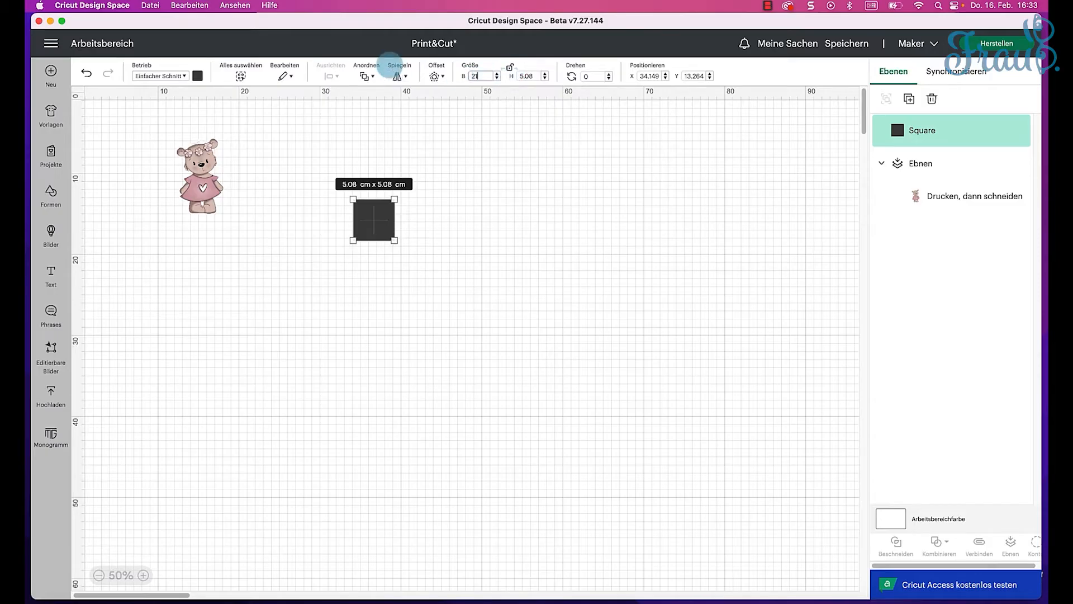
pyautogui.press('Tab')
pyautogui.write('2')
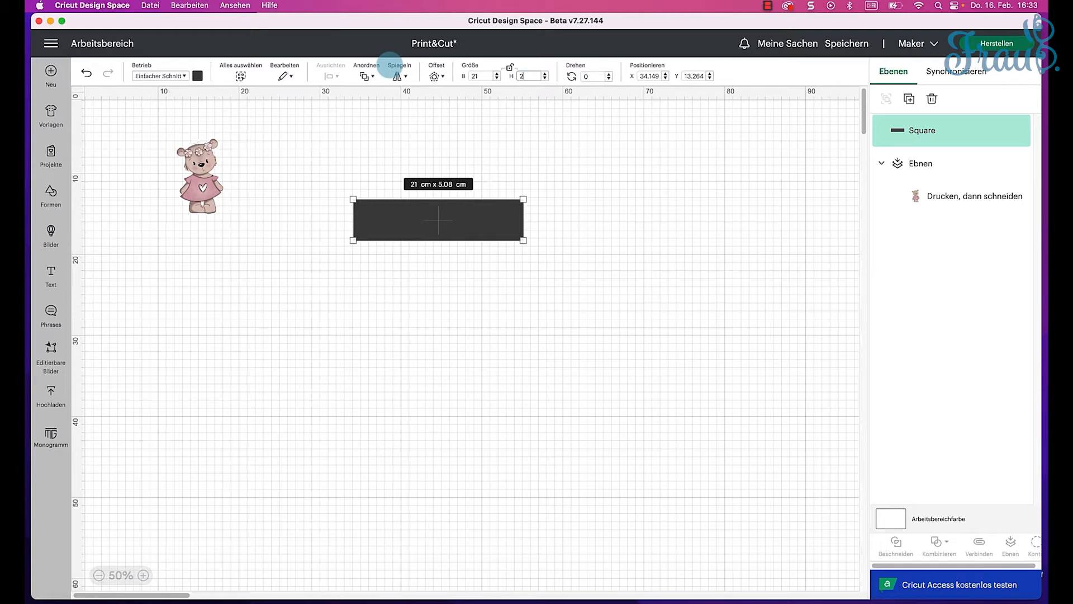
pyautogui.write('97')
pyautogui.press('Tab')
pyautogui.moveTo(534, 77); pyautogui.dragTo(419, 67)
pyautogui.write('29')
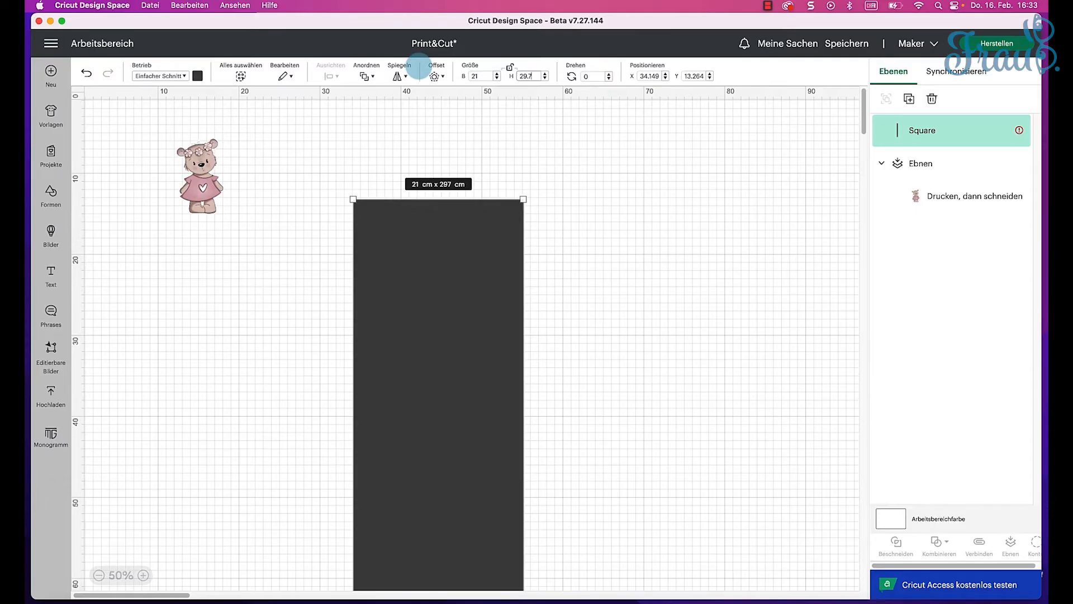
pyautogui.press('BackSpace')
pyautogui.press('BackSpace')
pyautogui.write('29.7')
pyautogui.press('Tab')
pyautogui.moveTo(454, 311); pyautogui.dragTo(385, 266)
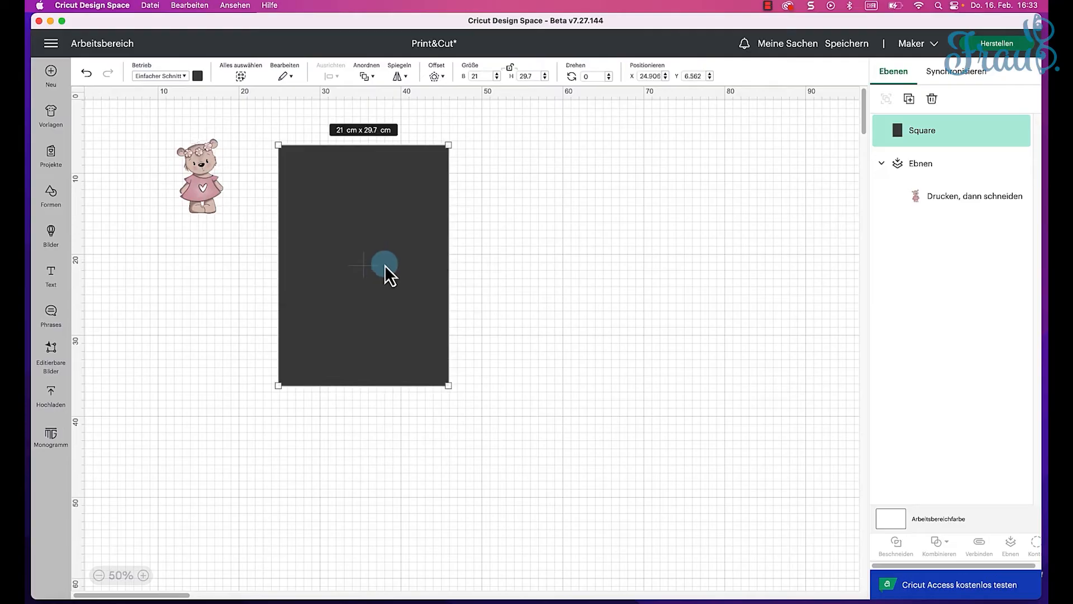
# Change the rectangle's operation to Hilfslinie (guide) and send it to the background.
pyautogui.click(186, 82)
pyautogui.click(190, 372)
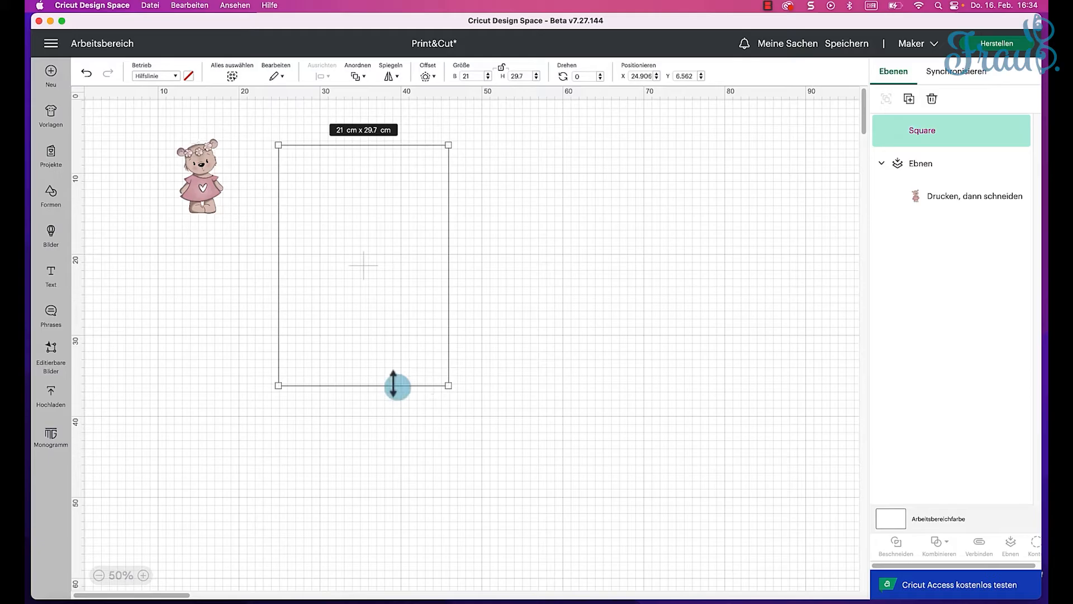
pyautogui.rightClick(446, 326)
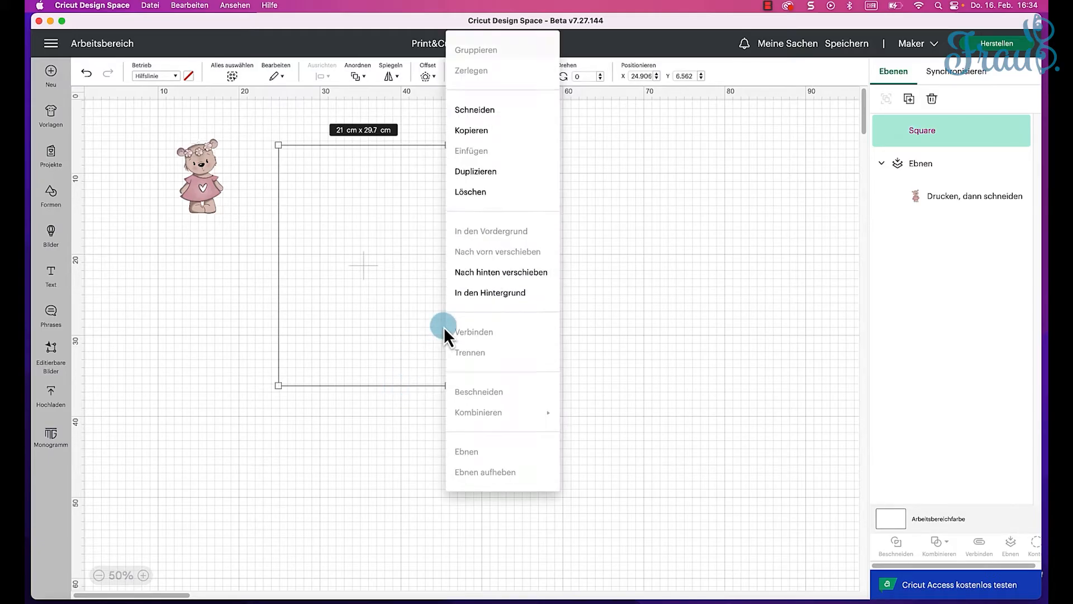
pyautogui.click(480, 307)
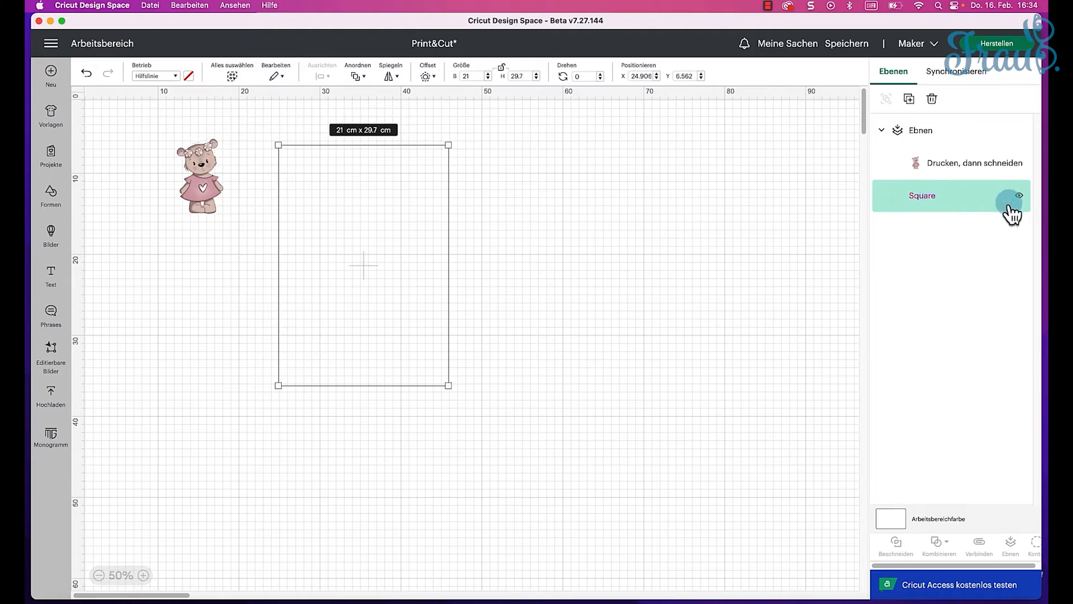
# Move the bear image inside the guide rectangle, near its upper-left corner, and deselect it.
pyautogui.moveTo(207, 189); pyautogui.dragTo(316, 206)
pyautogui.click(567, 258)
pyautogui.click(960, 503)
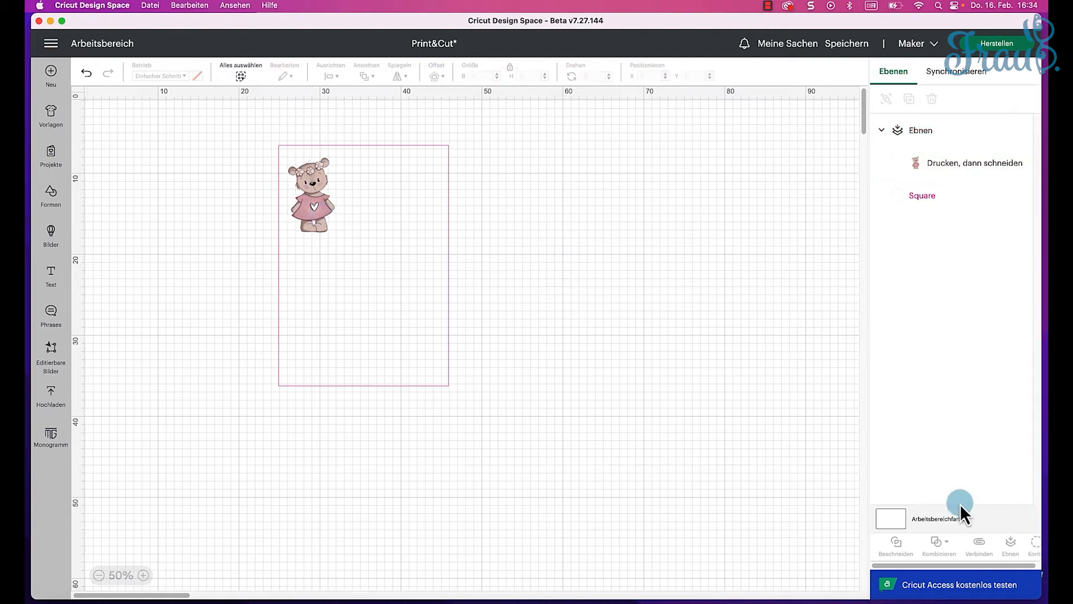
# Change the canvas colour from the colour palette to a light violet-blue.
pyautogui.click(893, 515)
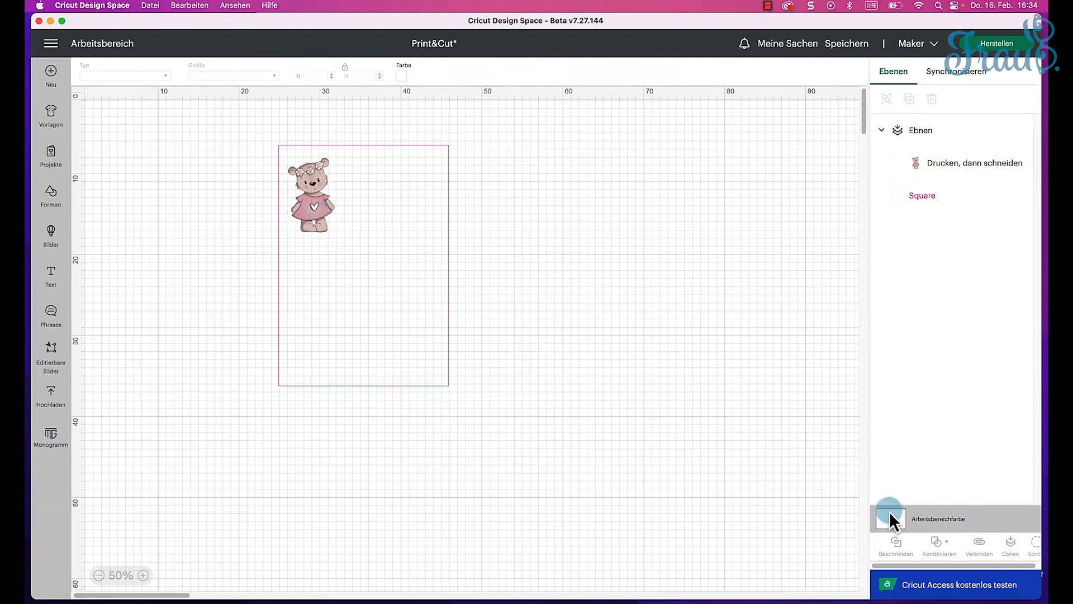
pyautogui.click(401, 76)
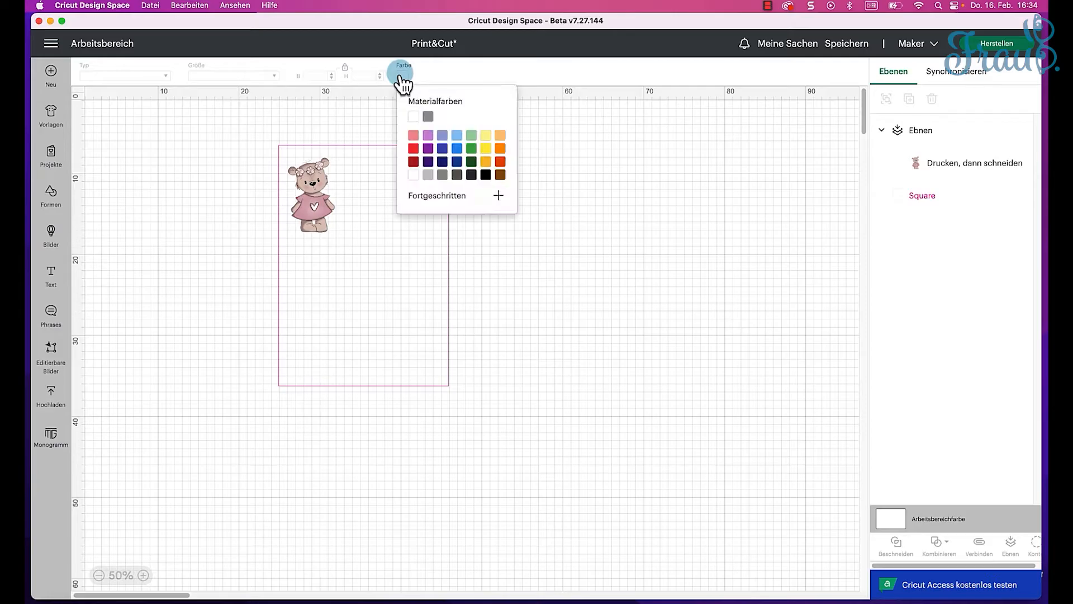
pyautogui.click(442, 136)
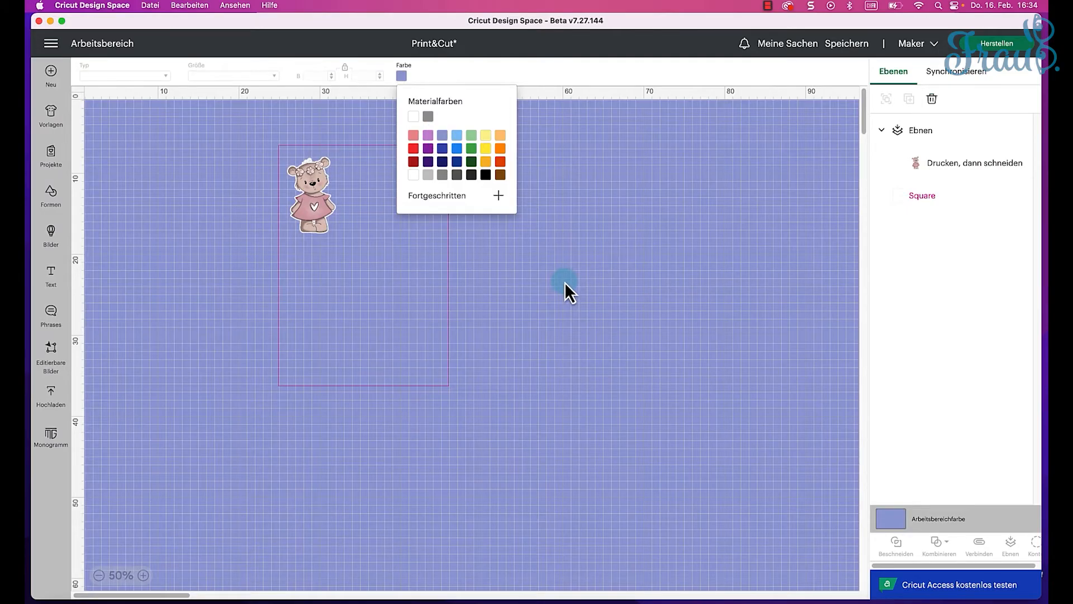
pyautogui.click(564, 282)
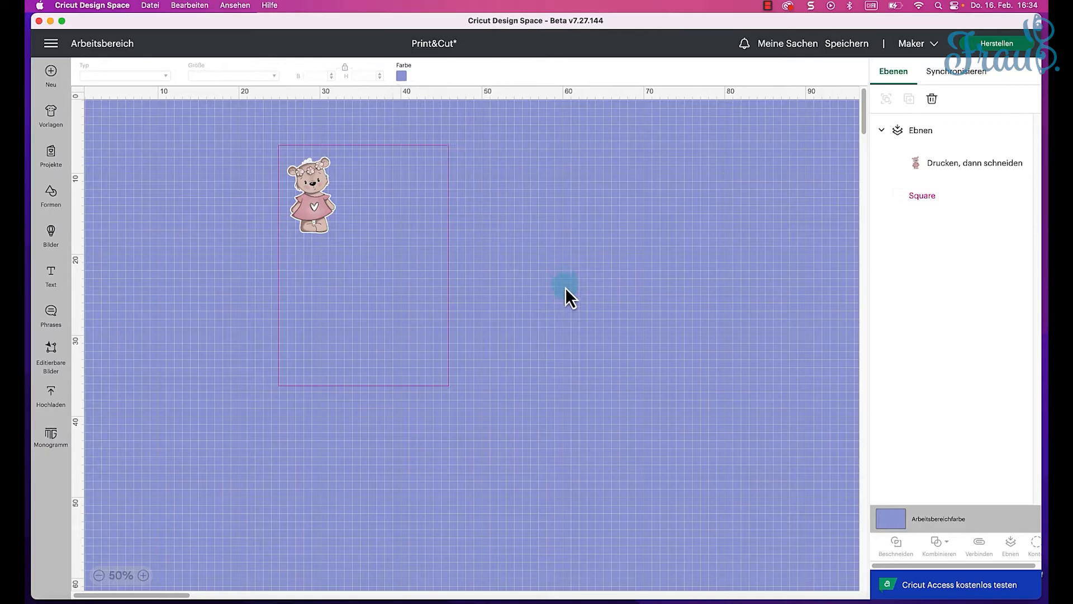
# Align the bear closely with the upper-left corner of the guide rectangle.
pyautogui.click(144, 575)
pyautogui.scroll(2, 274, 433)
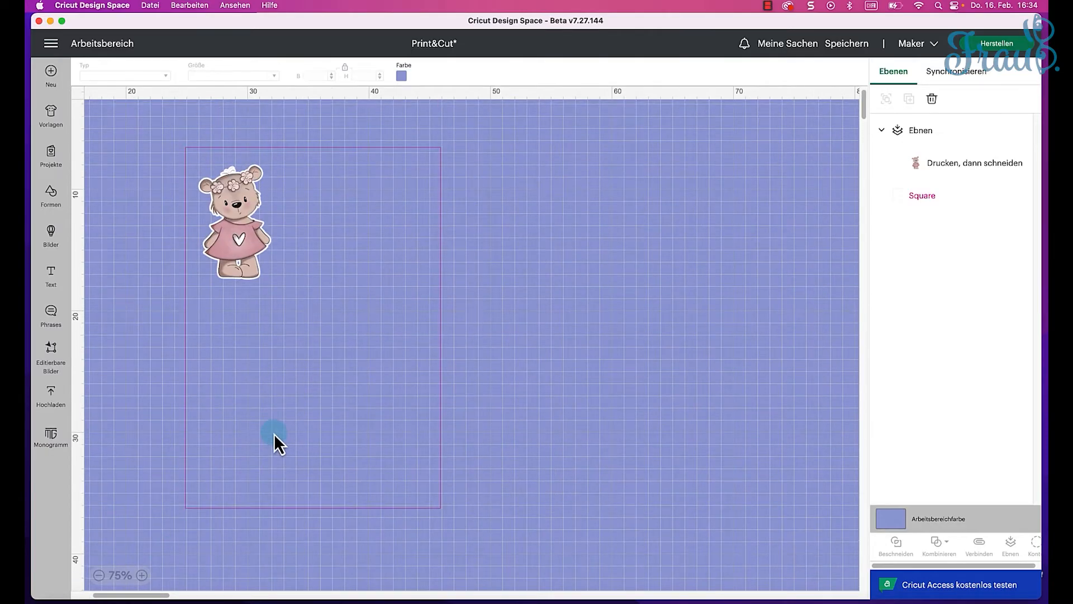
pyautogui.click(142, 575)
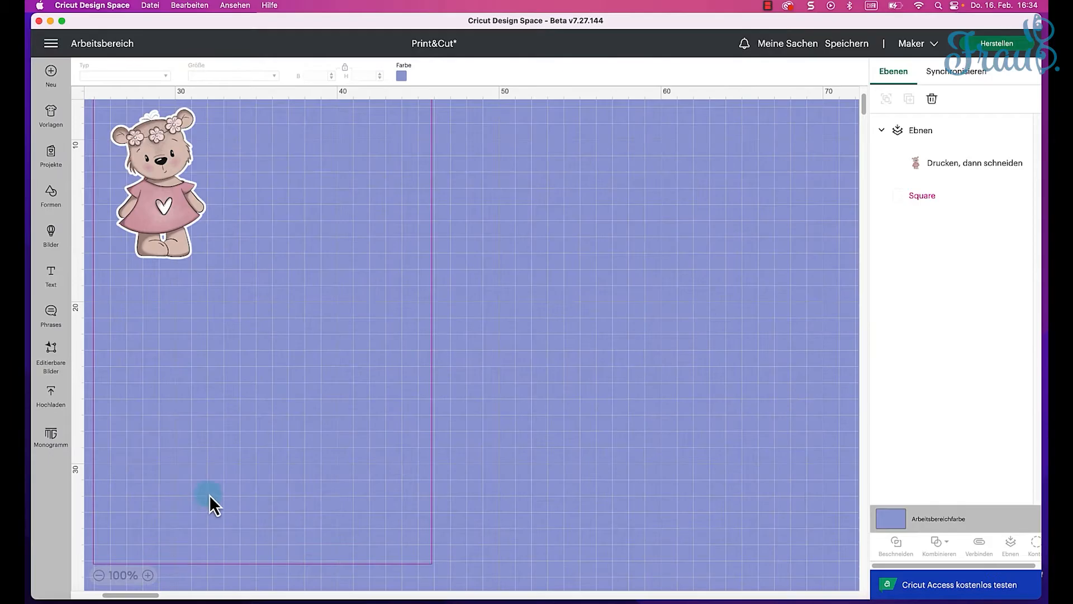
pyautogui.click(99, 576)
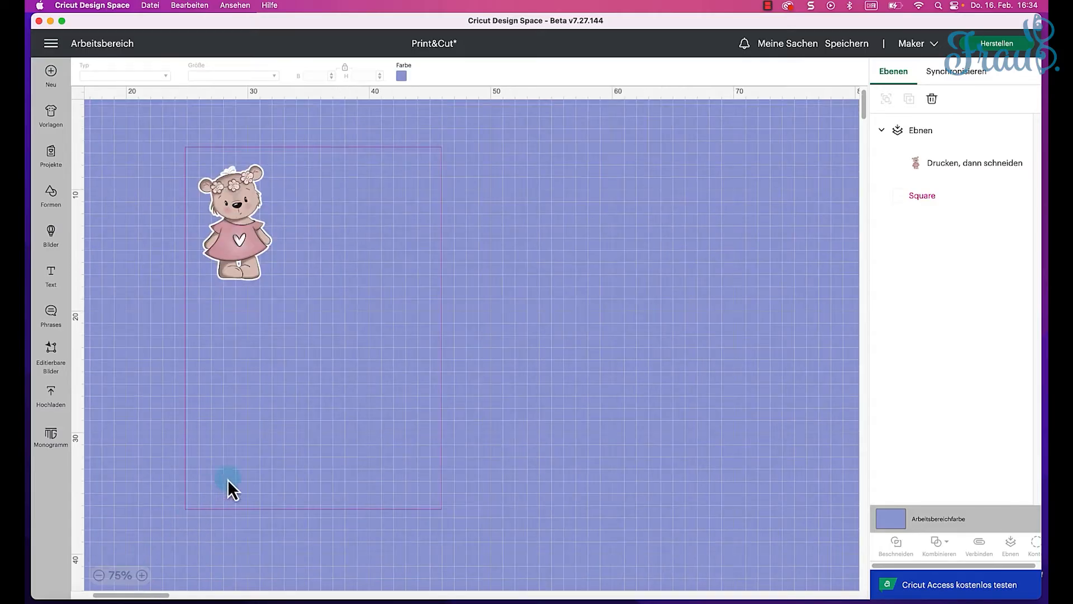
pyautogui.moveTo(246, 239); pyautogui.dragTo(236, 224)
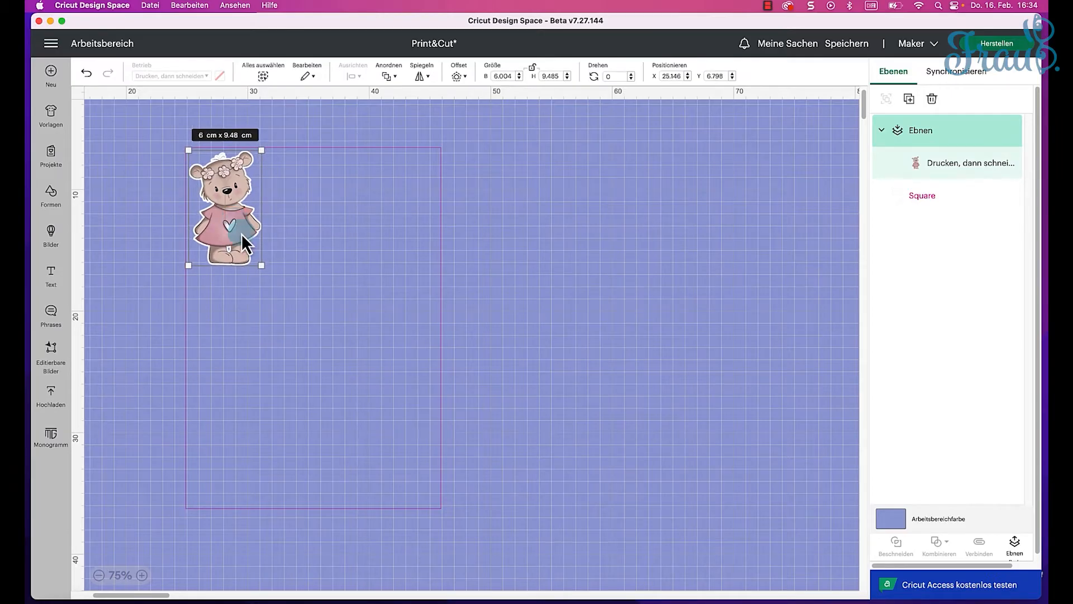
# Duplicate the bear twice and line the copies up beside it as a top row of three.
pyautogui.rightClick(222, 226)
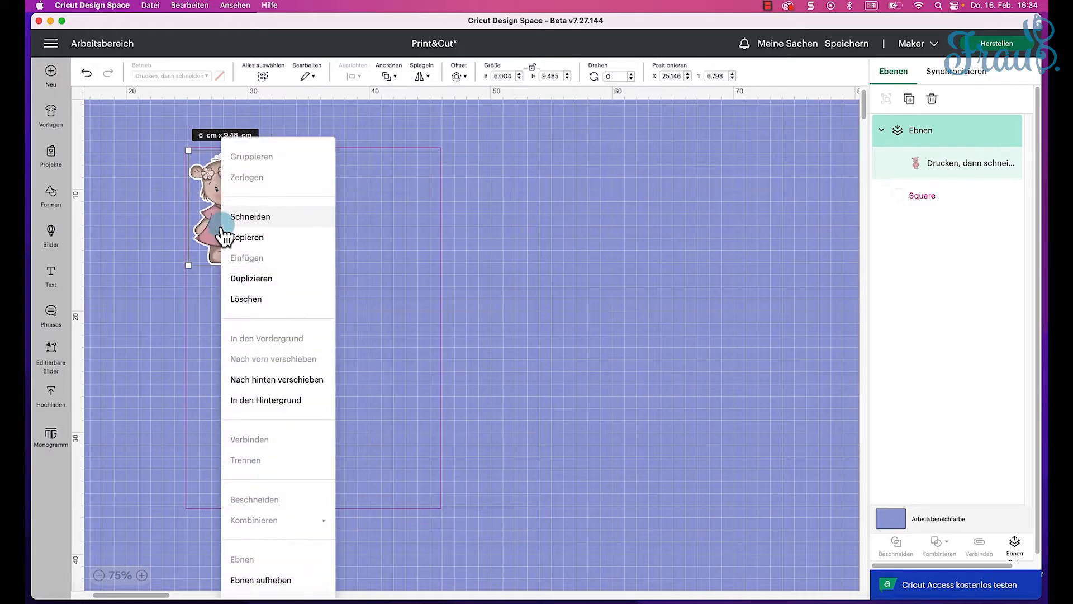
pyautogui.click(254, 278)
pyautogui.moveTo(144, 186); pyautogui.dragTo(301, 219)
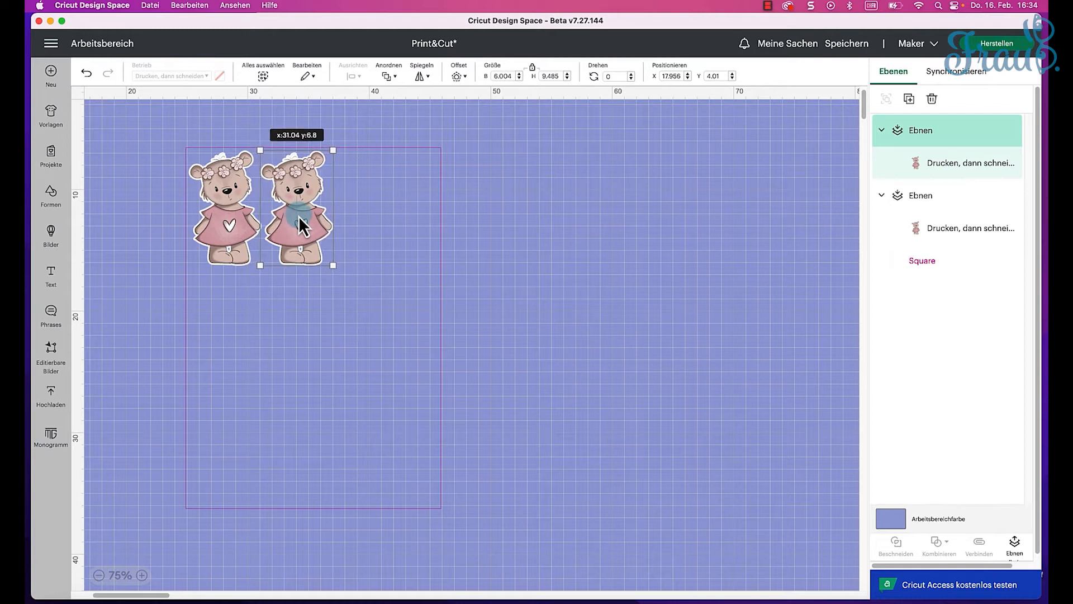
pyautogui.rightClick(276, 222)
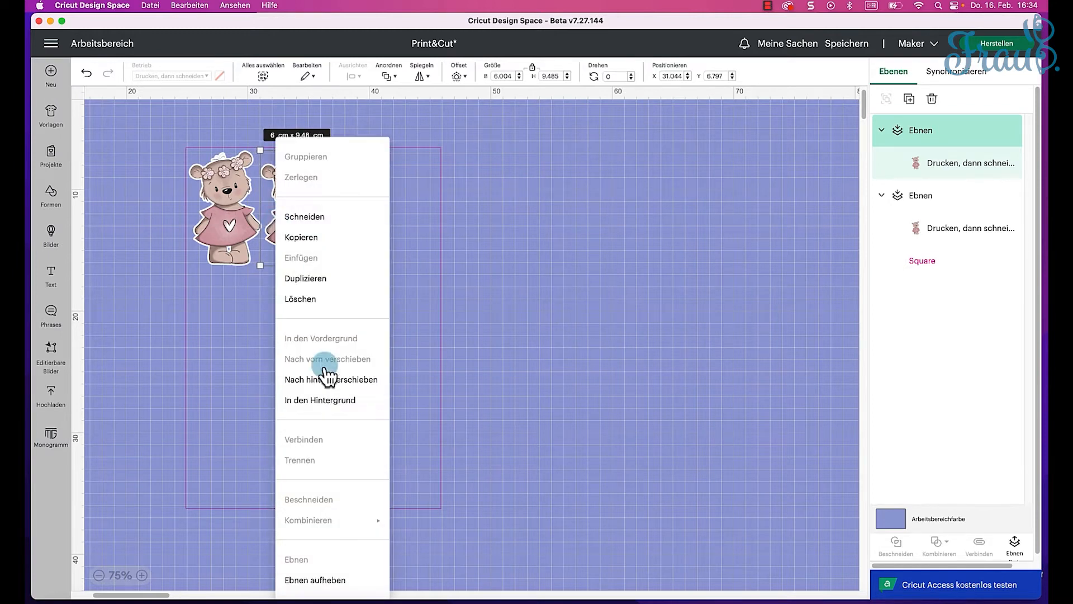
pyautogui.click(317, 278)
pyautogui.moveTo(162, 202); pyautogui.dragTo(370, 216)
# Copy the row of three bears and paste it twice below to fill the guide rectangle with three rows.
pyautogui.moveTo(480, 271); pyautogui.dragTo(86, 191)
pyautogui.press('super+c')
pyautogui.press('super+v')
pyautogui.moveTo(356, 247); pyautogui.dragTo(368, 455)
pyautogui.press('super+v')
pyautogui.moveTo(469, 364); pyautogui.dragTo(156, 319)
pyautogui.click(481, 346)
# Shift the middle and top rows of bears slightly to the right to line up with the bottom row.
pyautogui.click(237, 336)
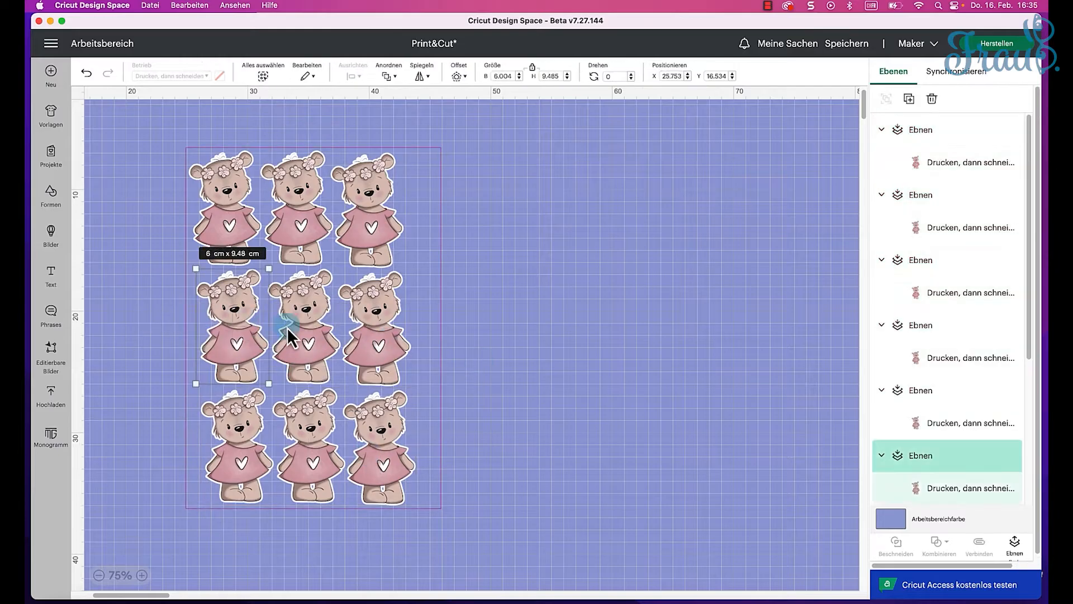
pyautogui.keyDown('shift'); pyautogui.click(305, 335); pyautogui.keyUp('shift')
pyautogui.keyDown('shift'); pyautogui.click(374, 330); pyautogui.keyUp('shift')
pyautogui.moveTo(375, 329); pyautogui.dragTo(381, 330)
pyautogui.click(230, 215)
pyautogui.keyDown('shift'); pyautogui.click(299, 213); pyautogui.keyUp('shift')
pyautogui.keyDown('shift'); pyautogui.click(369, 213); pyautogui.keyUp('shift')
pyautogui.moveTo(369, 212); pyautogui.dragTo(380, 211)
# Select bears across all three rows, attach them together and collapse the attached group in the layer list.
pyautogui.click(248, 227)
pyautogui.keyDown('shift'); pyautogui.click(305, 233); pyautogui.keyUp('shift')
pyautogui.keyDown('shift'); pyautogui.click(374, 233); pyautogui.keyUp('shift')
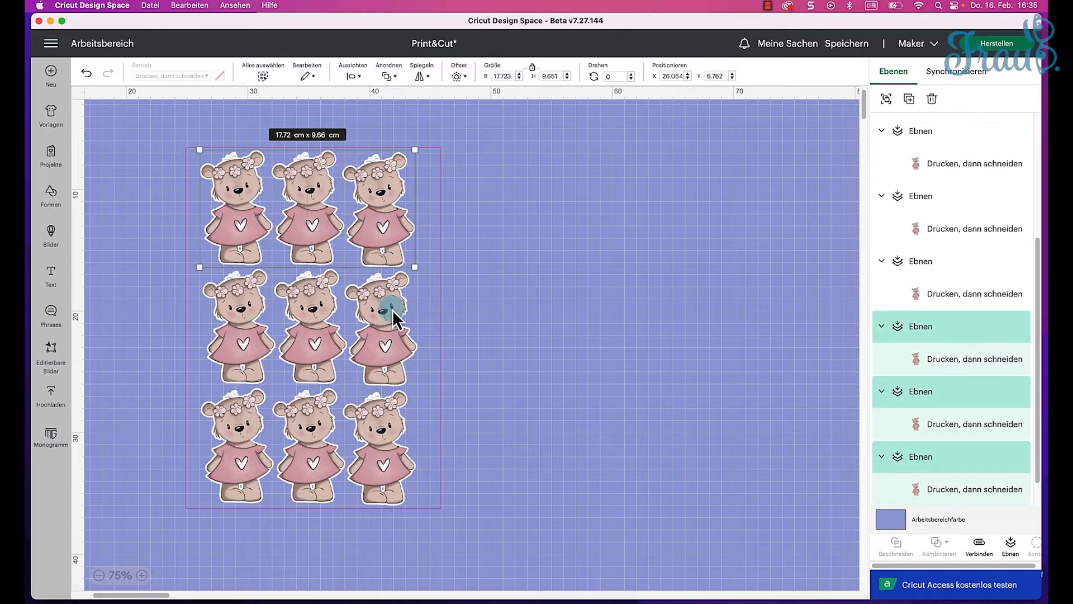
pyautogui.keyDown('shift'); pyautogui.click(392, 309); pyautogui.keyUp('shift')
pyautogui.keyDown('shift'); pyautogui.click(327, 313); pyautogui.keyUp('shift')
pyautogui.keyDown('shift'); pyautogui.click(244, 317); pyautogui.keyUp('shift')
pyautogui.keyDown('shift'); pyautogui.click(254, 428); pyautogui.keyUp('shift')
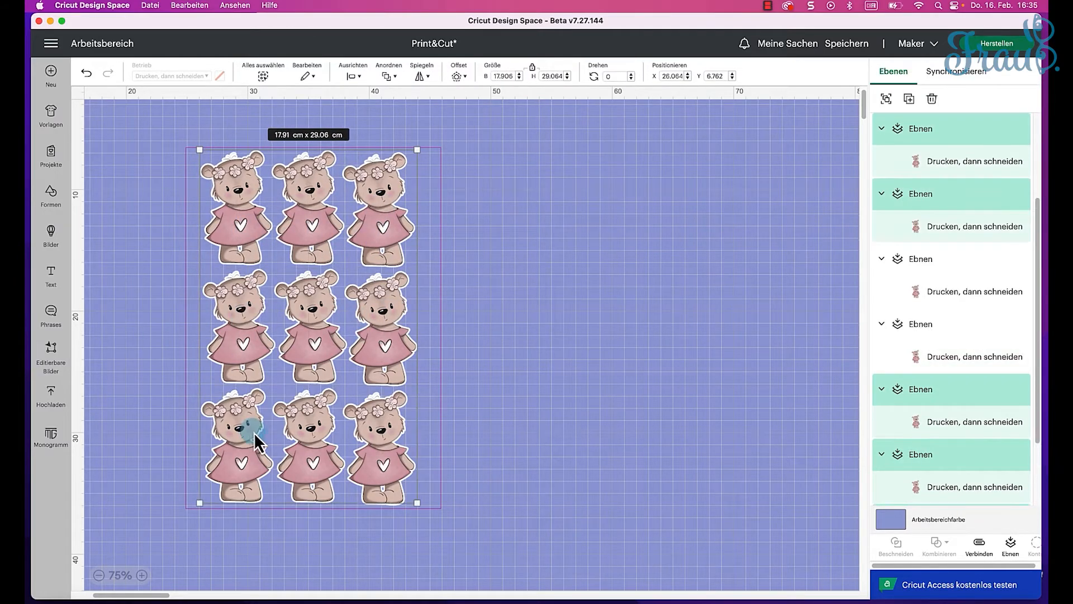
pyautogui.keyDown('shift'); pyautogui.click(394, 441); pyautogui.keyUp('shift')
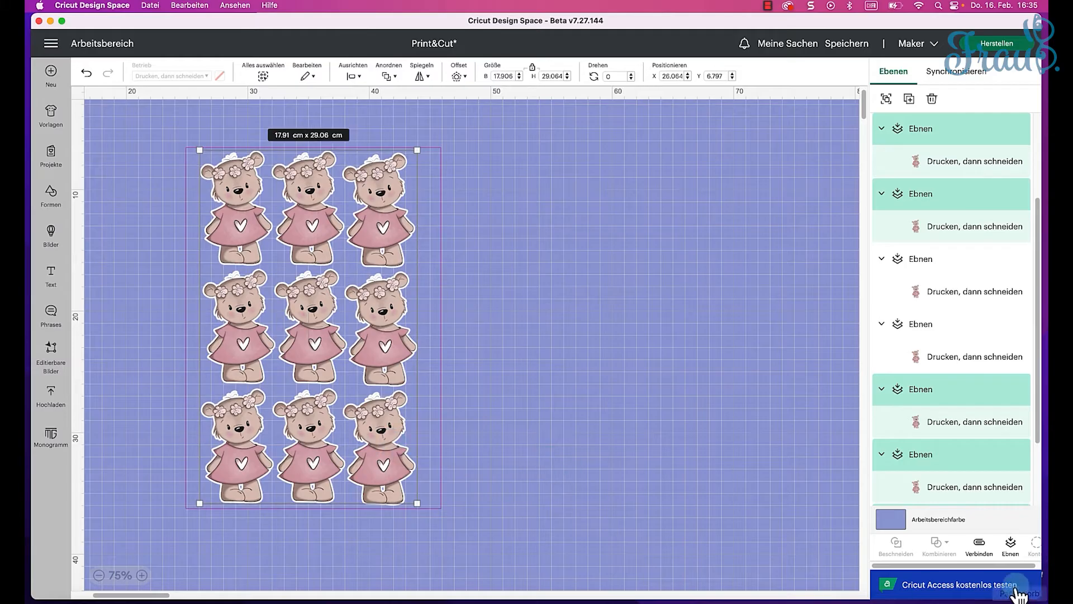
pyautogui.click(979, 545)
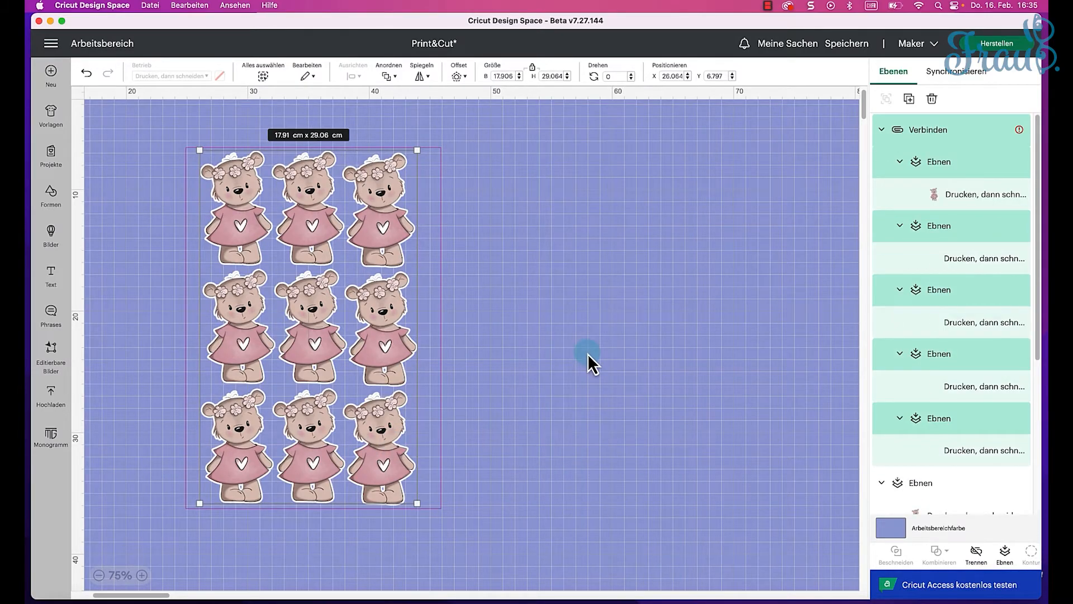
pyautogui.click(882, 129)
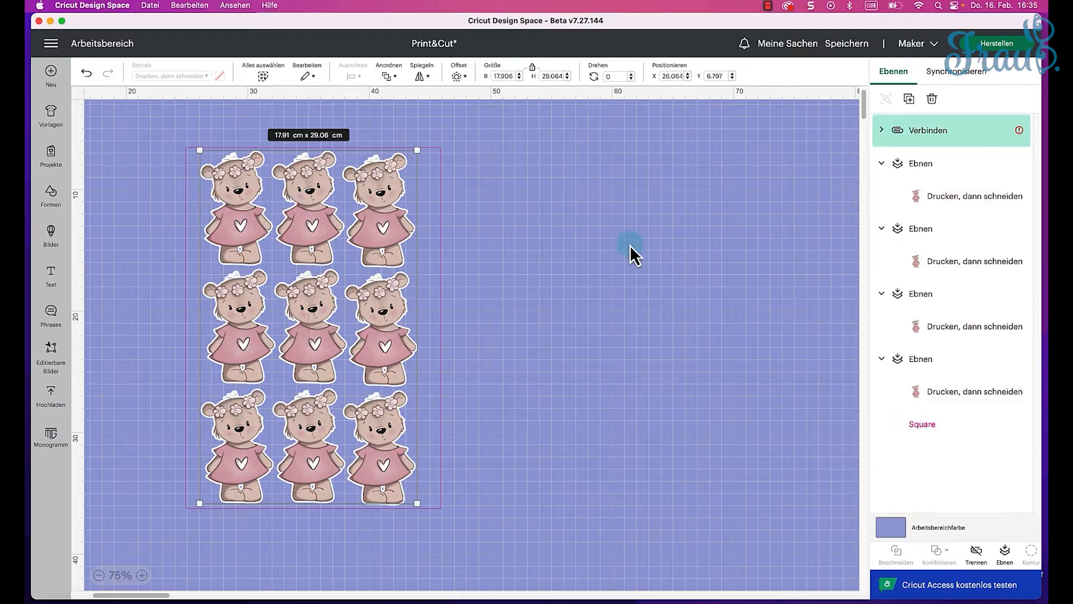
# Hide the page-sized guide rectangle layer so only the bears remain on the canvas.
pyautogui.click(641, 282)
pyautogui.moveTo(935, 438)
pyautogui.click(1015, 430)
pyautogui.click(670, 418)
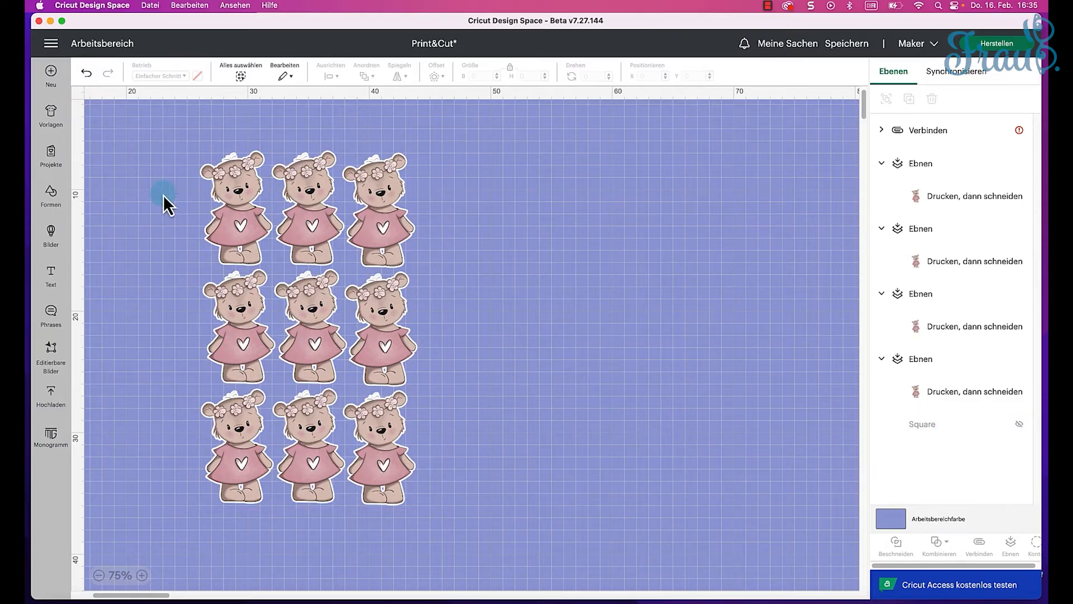
# Undo the trial move of the partly attached bears, then attach all nine as one group and shift it slightly left.
pyautogui.moveTo(327, 196); pyautogui.dragTo(437, 210)
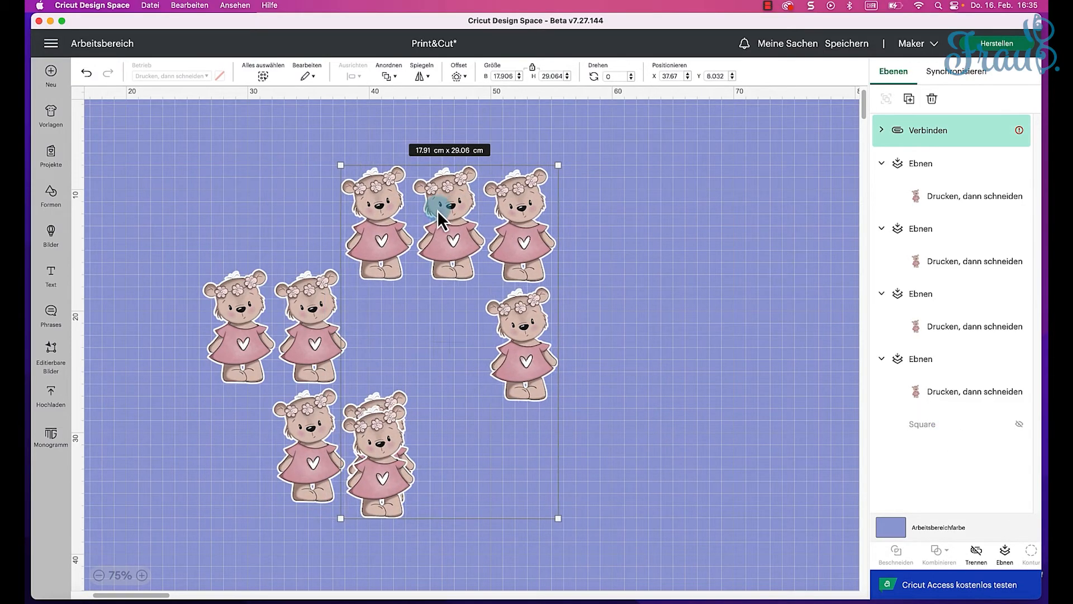
pyautogui.click(87, 74)
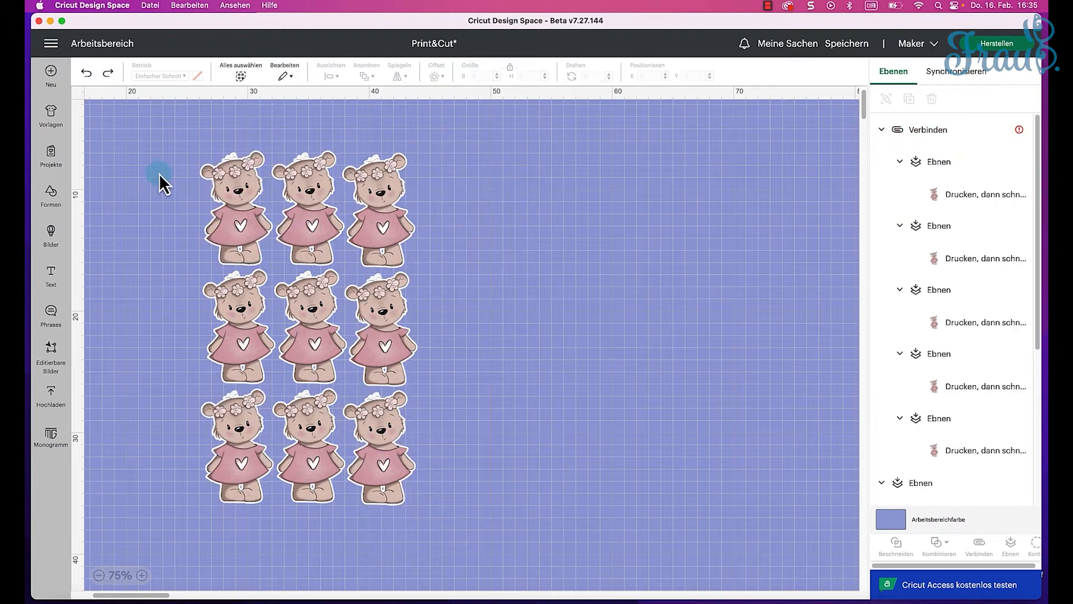
pyautogui.moveTo(180, 146); pyautogui.dragTo(567, 573)
pyautogui.click(979, 543)
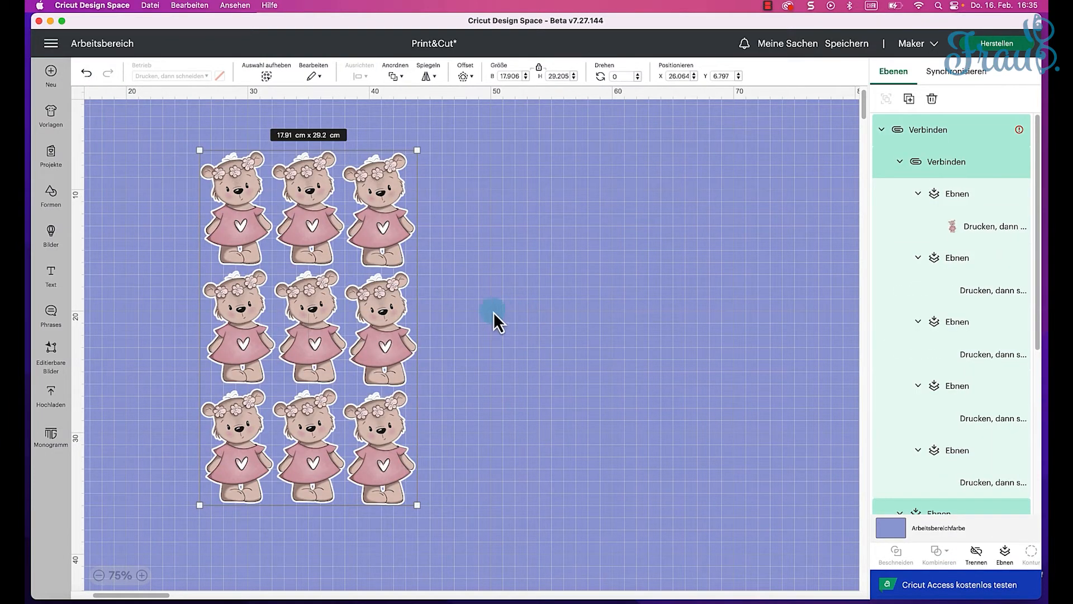
pyautogui.moveTo(385, 245)
pyautogui.mouseDown()
pyautogui.moveTo(471, 247)
pyautogui.moveTo(374, 243)
pyautogui.mouseUp()
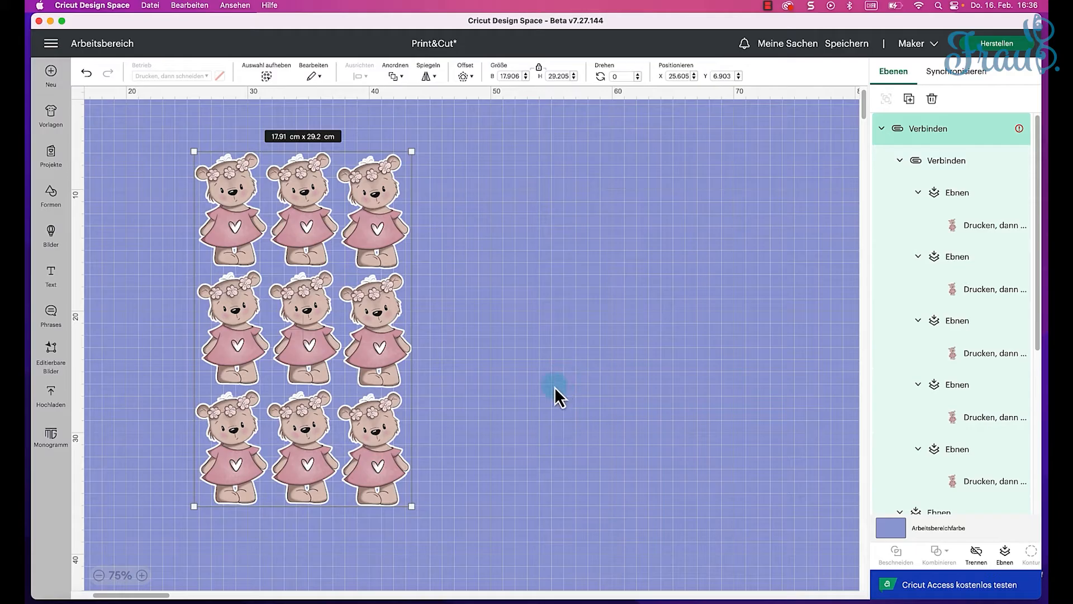
# Automatically resize the attached bears to fit the A4 page and check the sheet in the mat preview.
pyautogui.click(1006, 133)
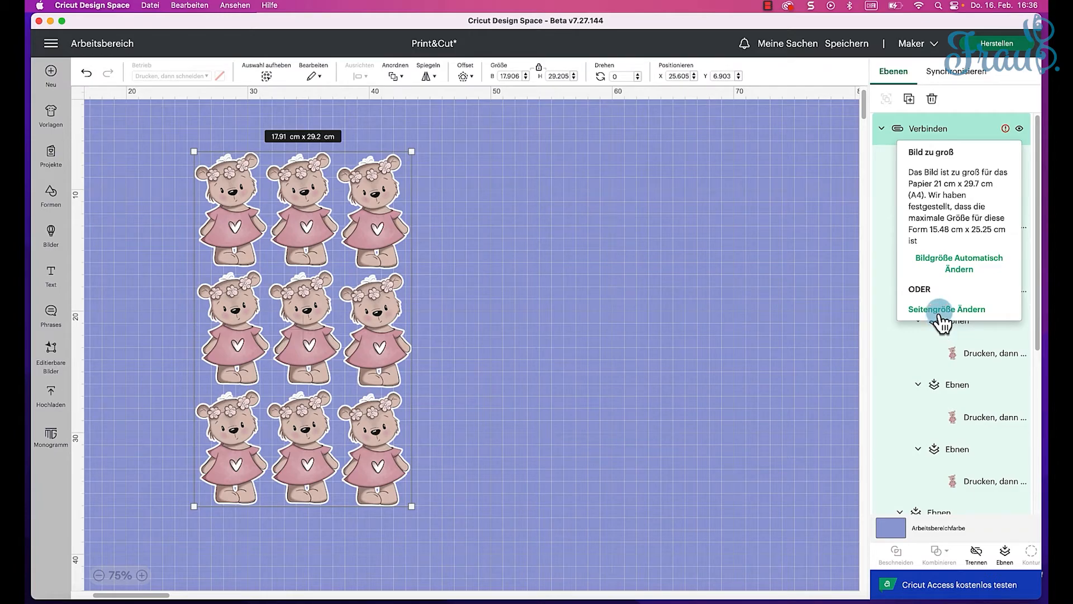
pyautogui.click(970, 269)
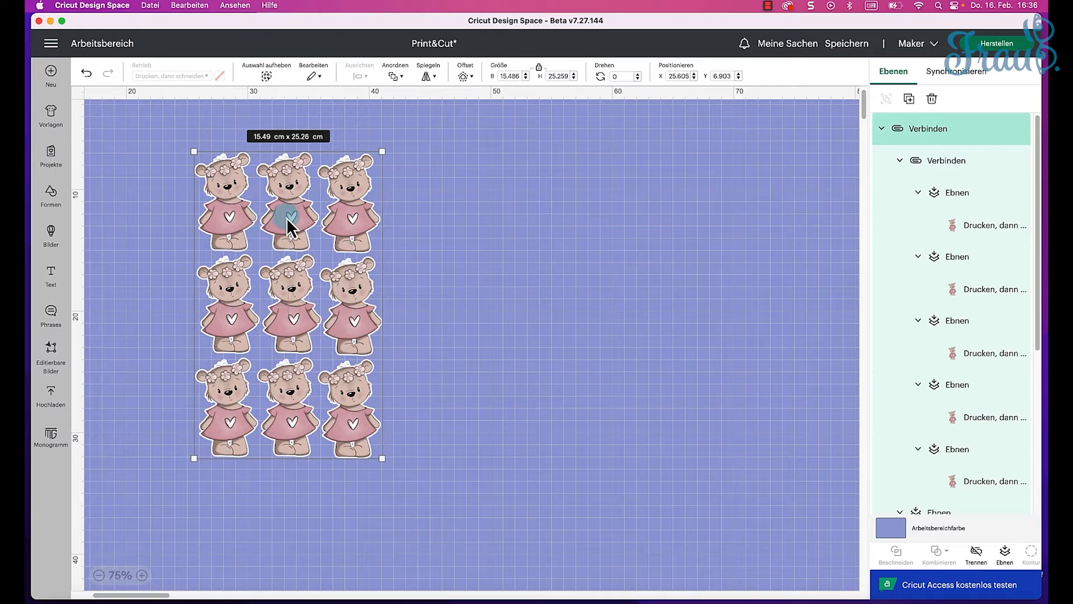
pyautogui.click(996, 54)
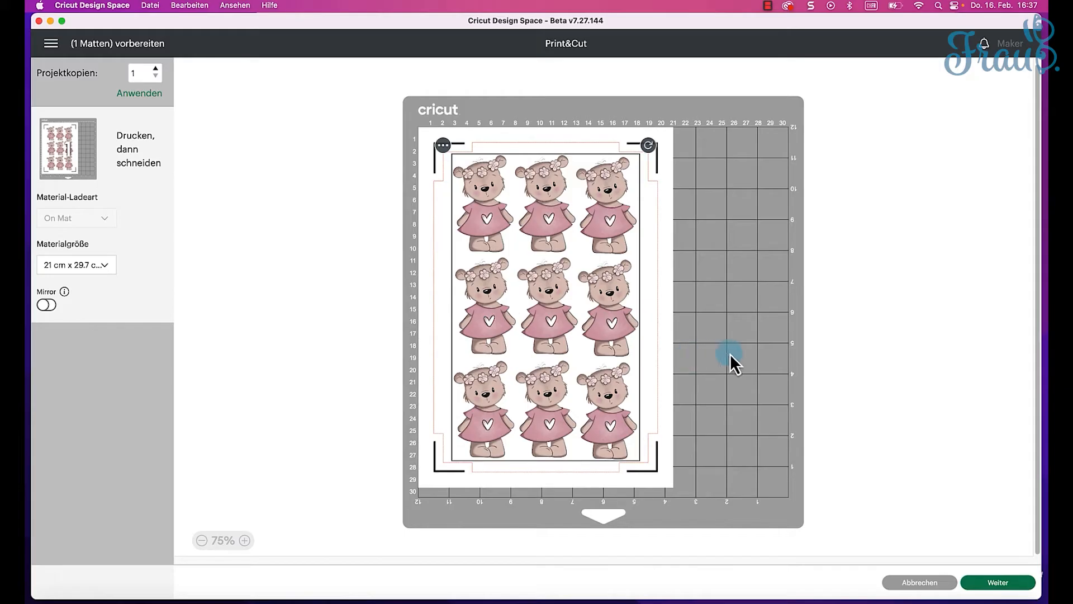
pyautogui.click(917, 586)
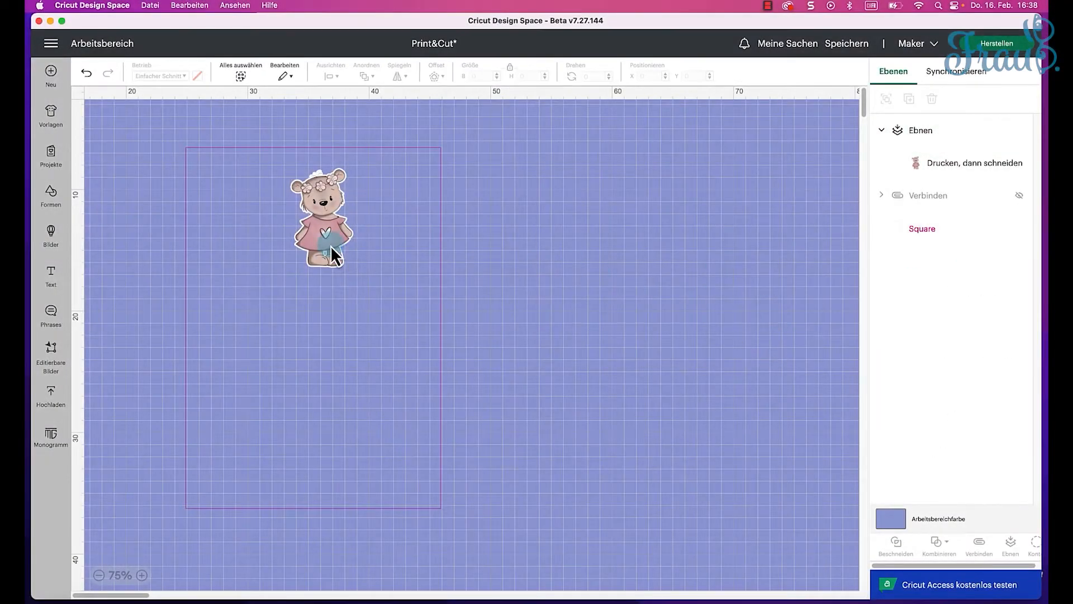
# Enlarge the single bear to about 20.4 cm x 32.2 cm and position it over the page-sized guide.
pyautogui.click(330, 246)
pyautogui.moveTo(338, 230); pyautogui.dragTo(252, 222)
pyautogui.moveTo(266, 262); pyautogui.dragTo(452, 466)
pyautogui.moveTo(340, 361)
pyautogui.mouseDown()
pyautogui.moveTo(324, 347)
pyautogui.moveTo(347, 344)
pyautogui.mouseUp()
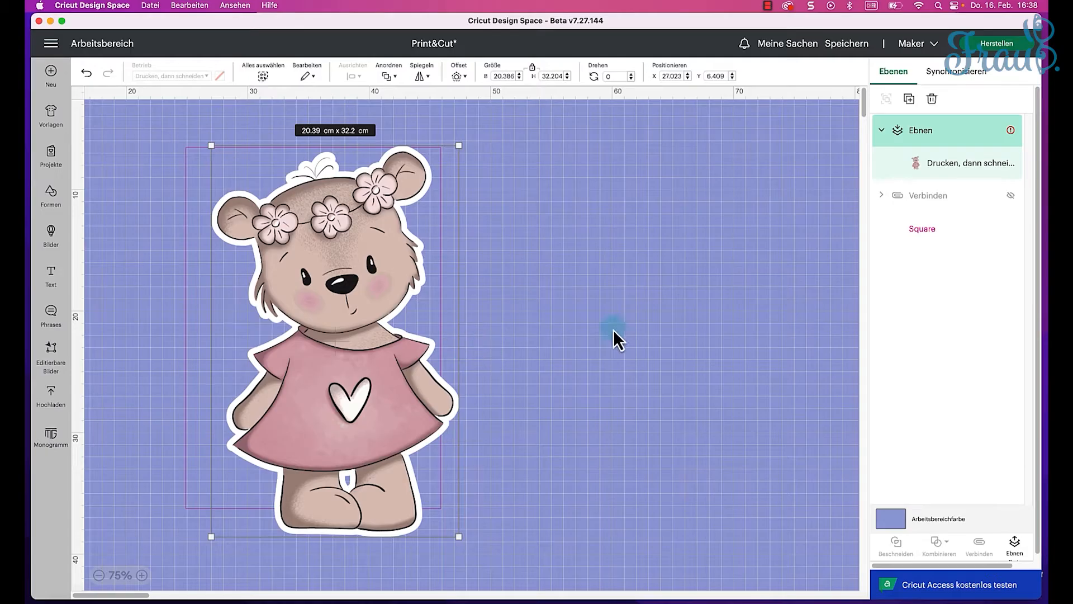
# Automatically resize the oversized single bear to fit the A4 page and check it in the mat preview.
pyautogui.click(997, 132)
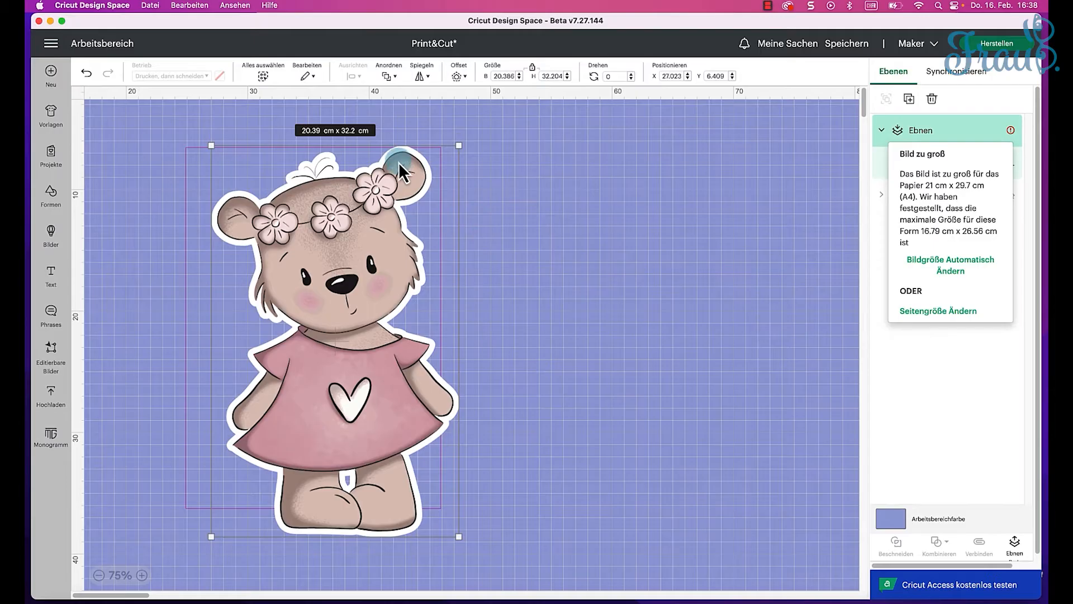
pyautogui.click(950, 270)
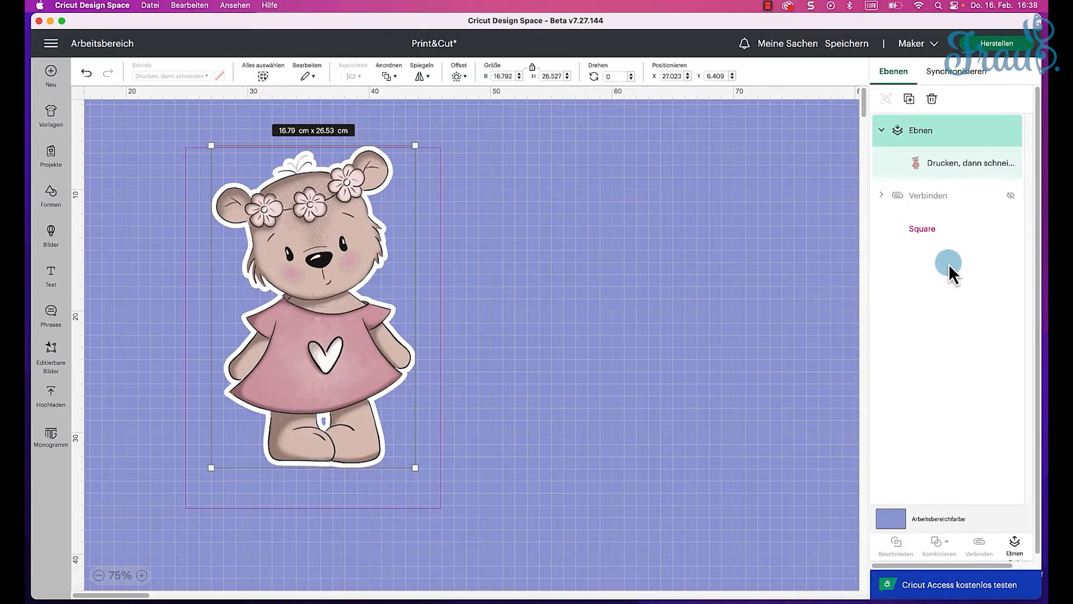
pyautogui.click(997, 43)
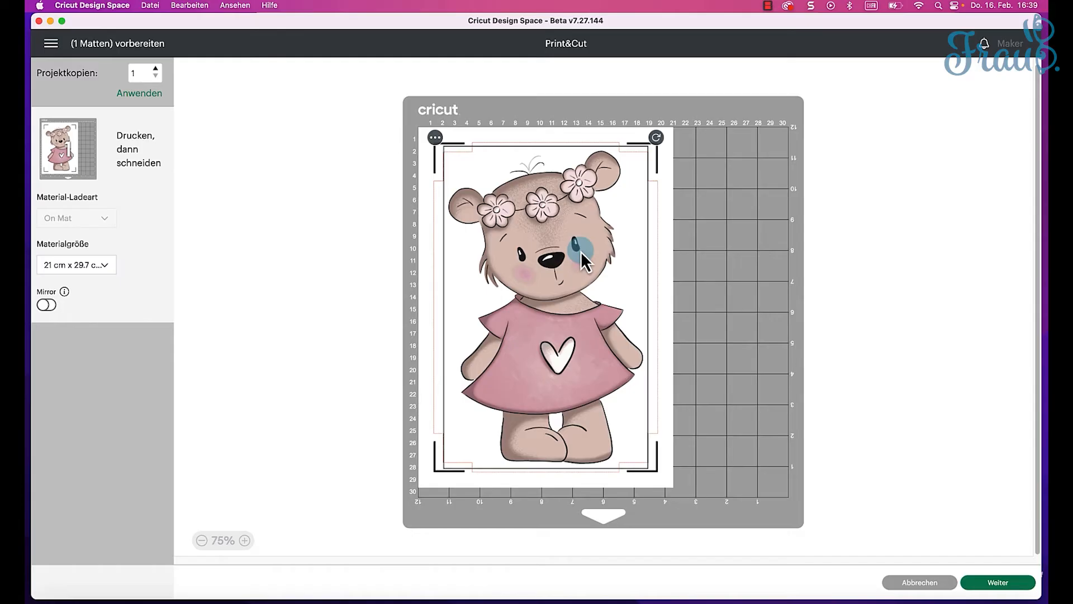
pyautogui.click(923, 584)
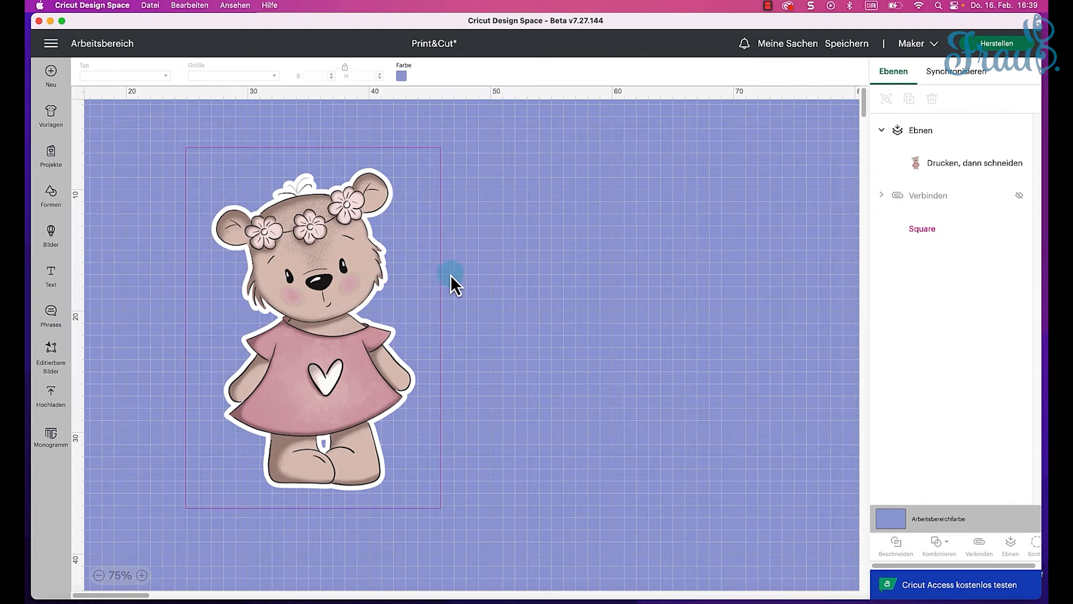
# Duplicate the single bear, place the copy beside the guide and enlarge it to about 38.15 cm x 60.26 cm.
pyautogui.click(333, 288)
pyautogui.rightClick(333, 287)
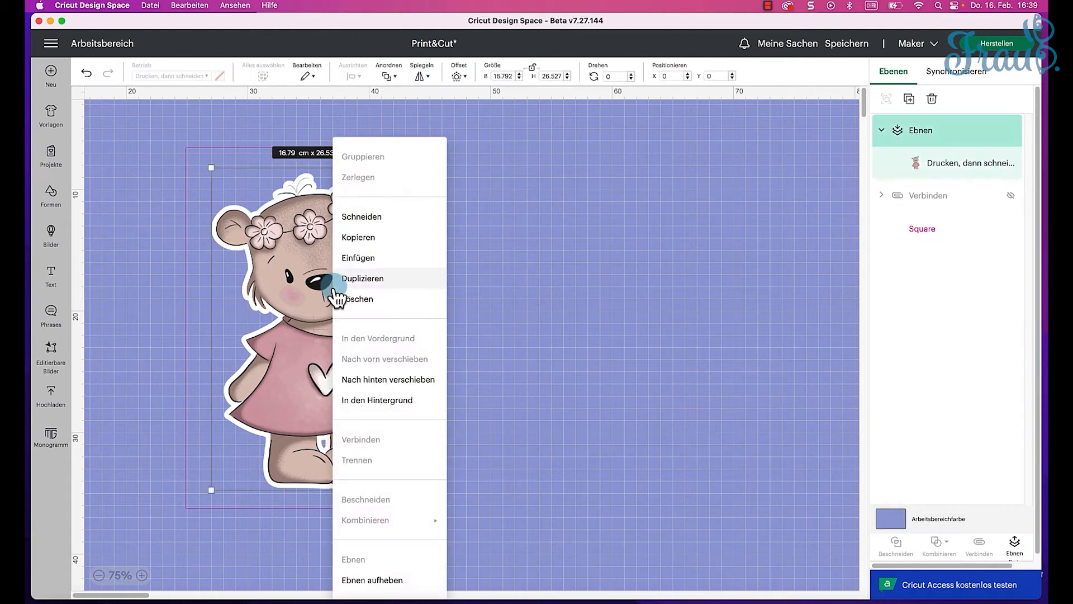
pyautogui.click(369, 278)
pyautogui.moveTo(250, 237); pyautogui.dragTo(532, 271)
pyautogui.moveTo(628, 476); pyautogui.dragTo(855, 587)
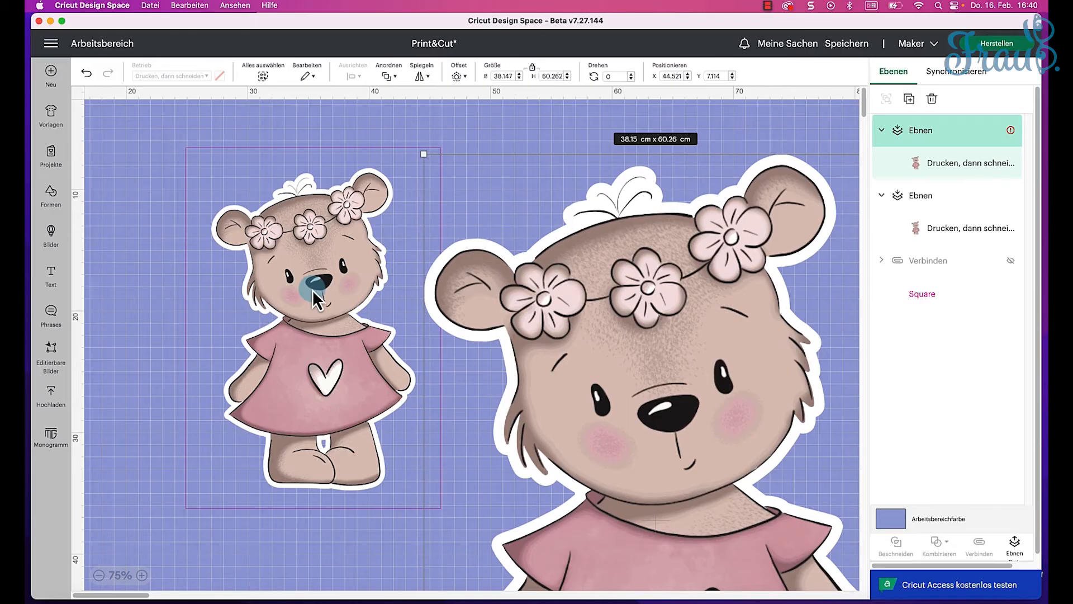
# Hide the smaller bear and the guide square, then move the enlarged bear left into their place.
pyautogui.click(314, 289)
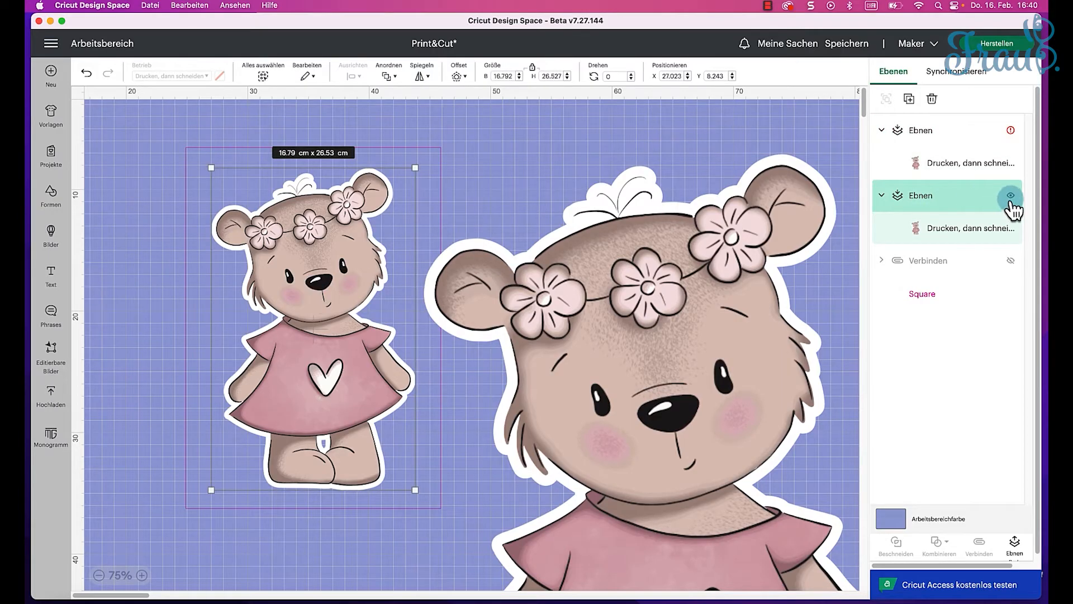
pyautogui.click(1018, 196)
pyautogui.click(1018, 294)
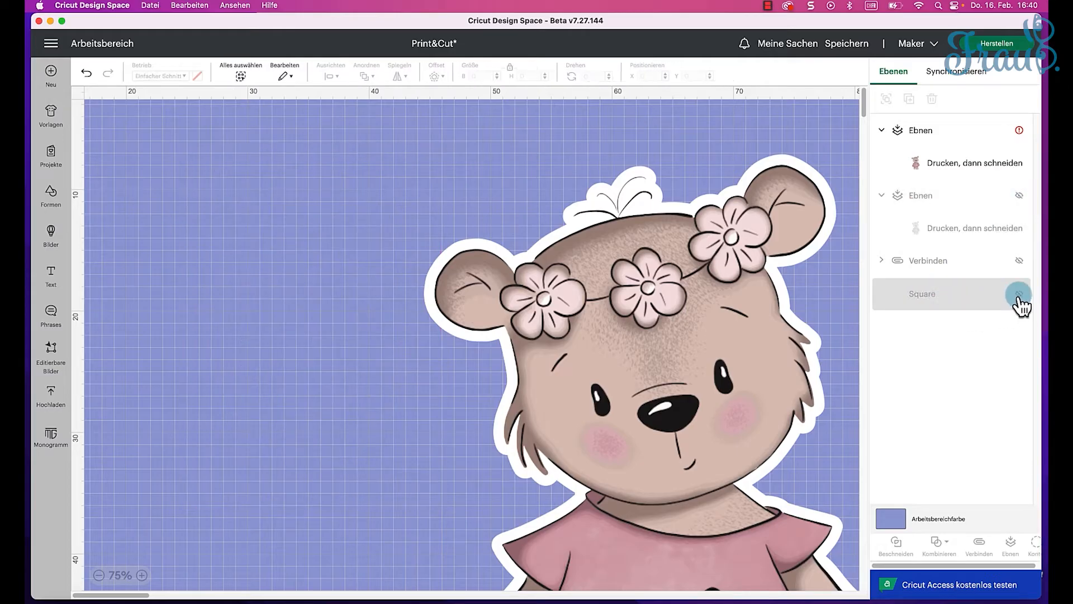
pyautogui.moveTo(591, 298); pyautogui.dragTo(371, 272)
pyautogui.click(608, 310)
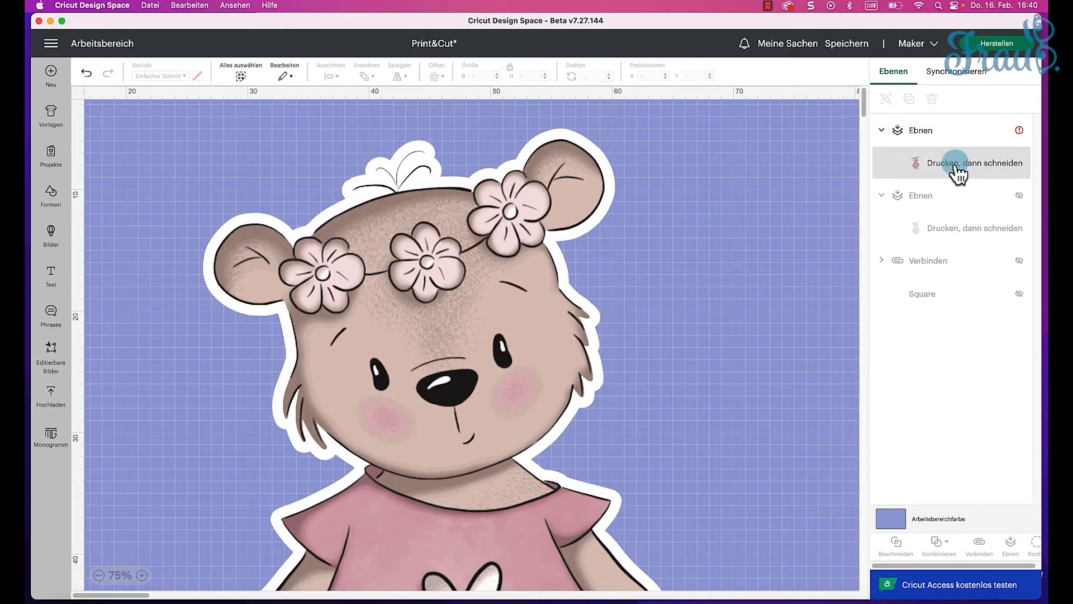
# Set the Print Then Cut page size to 29.7 cm x 42.0 cm (A3) and the load type to the 30.5 cm x 61 cm mat.
pyautogui.click(1005, 132)
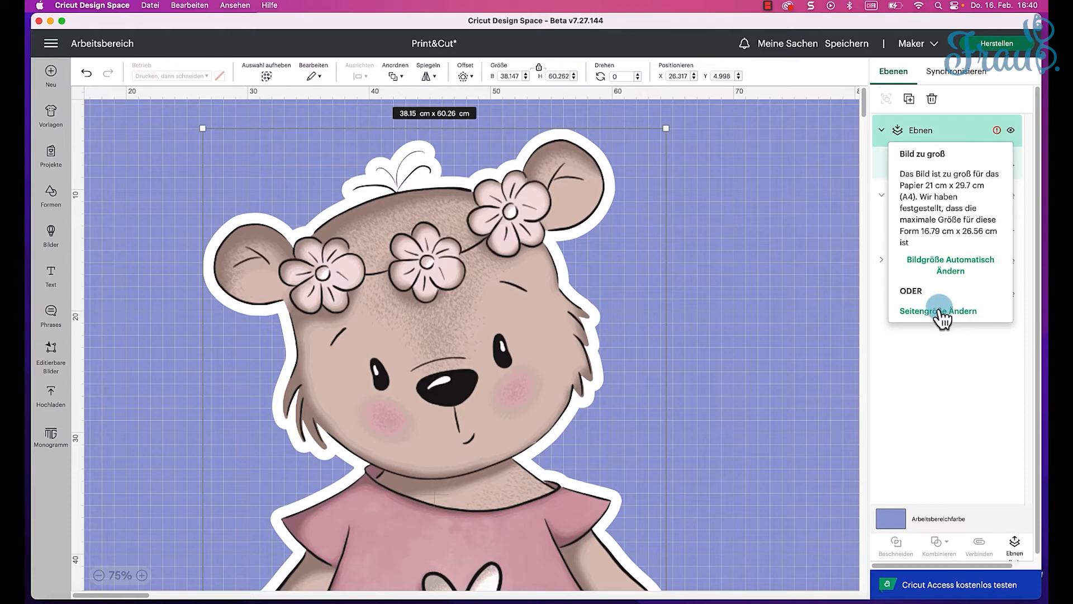
pyautogui.click(923, 312)
pyautogui.click(609, 212)
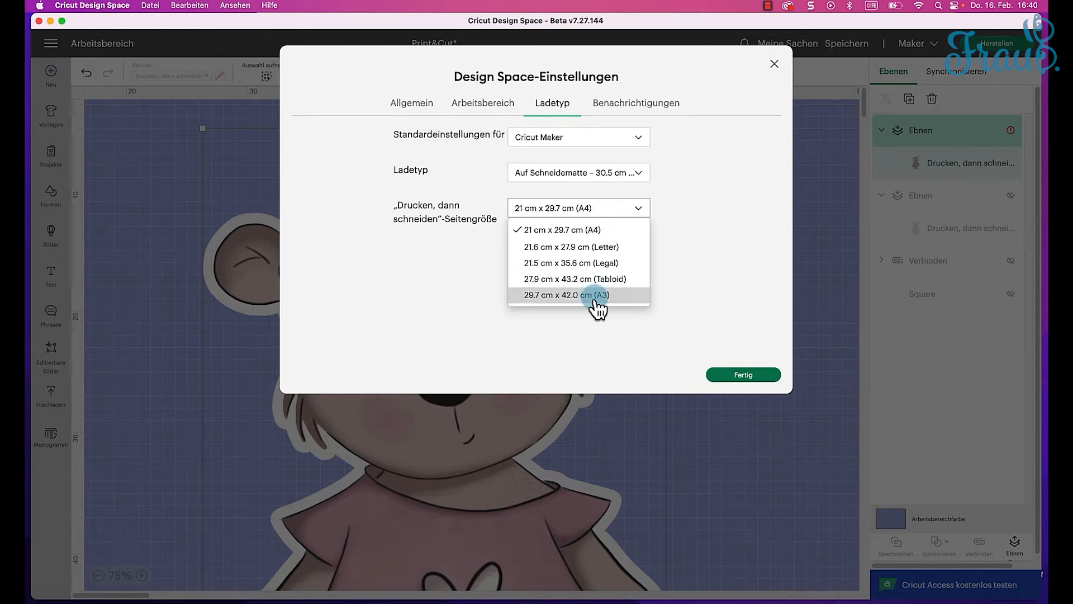
pyautogui.click(594, 296)
pyautogui.click(639, 174)
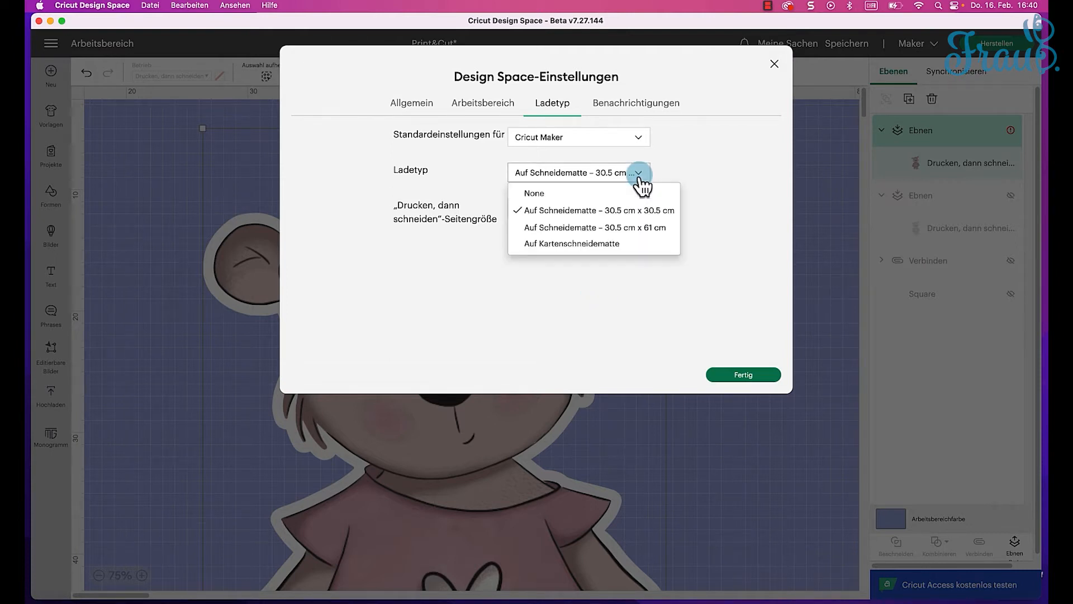
pyautogui.click(641, 230)
pyautogui.click(751, 374)
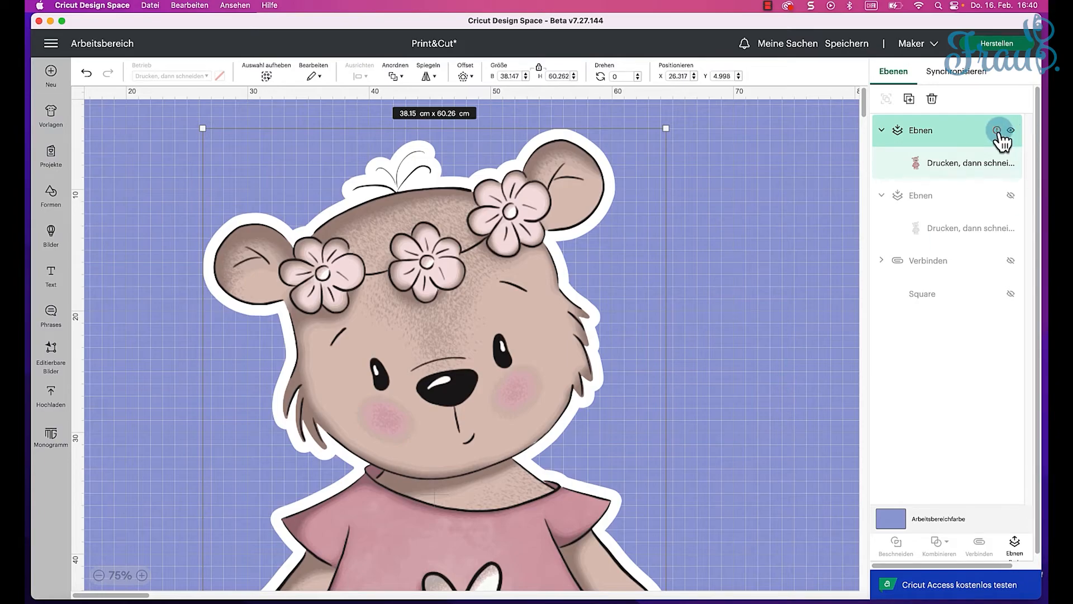
# Automatically resize the enlarged bear to fit the A3 page and show the smaller hidden bear.
pyautogui.click(997, 131)
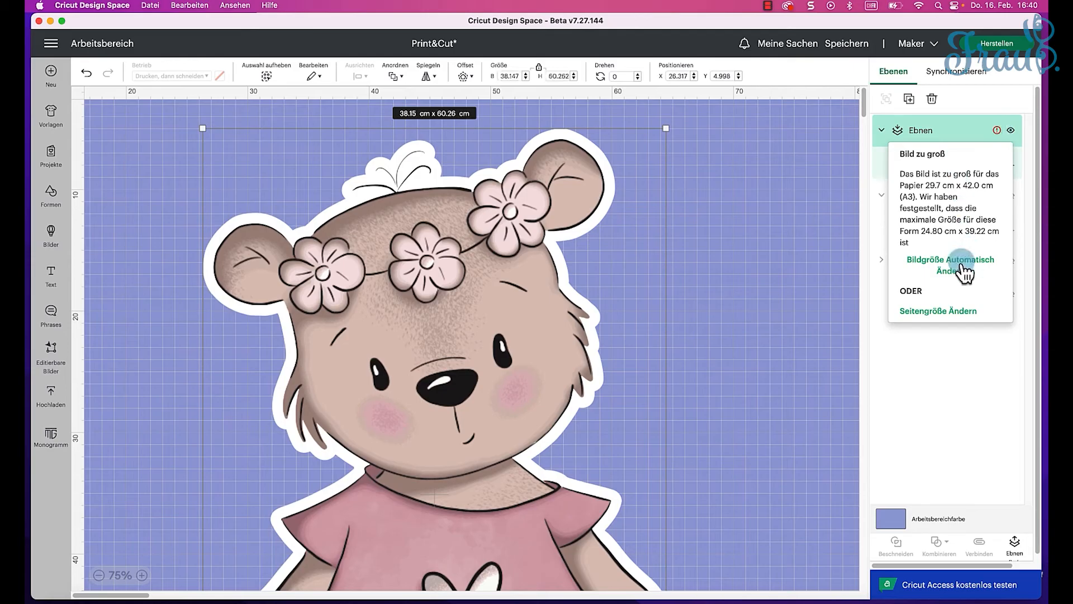
pyautogui.click(964, 270)
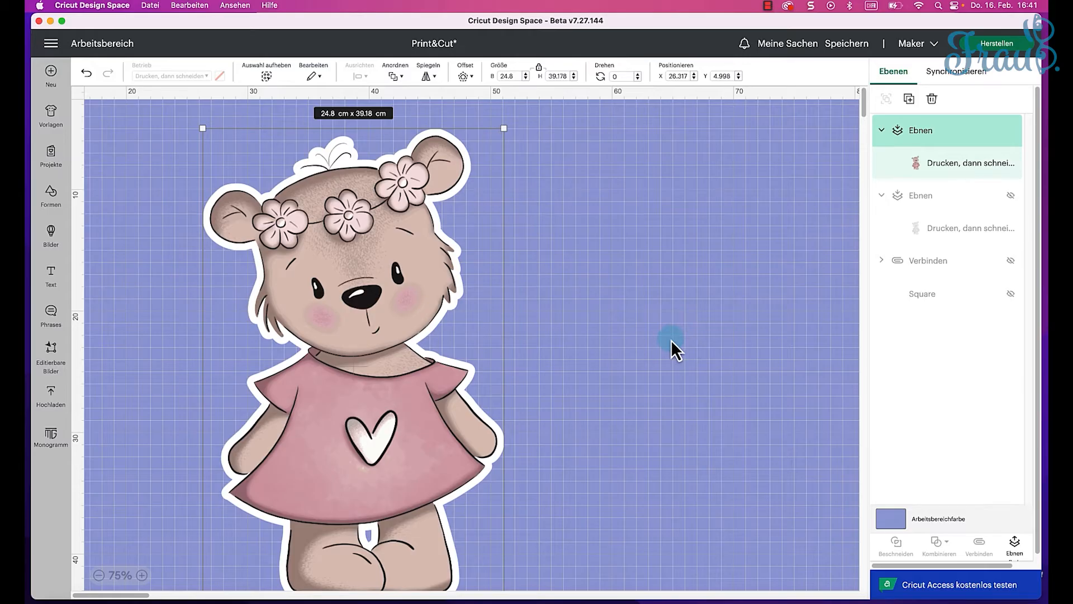
pyautogui.click(1011, 196)
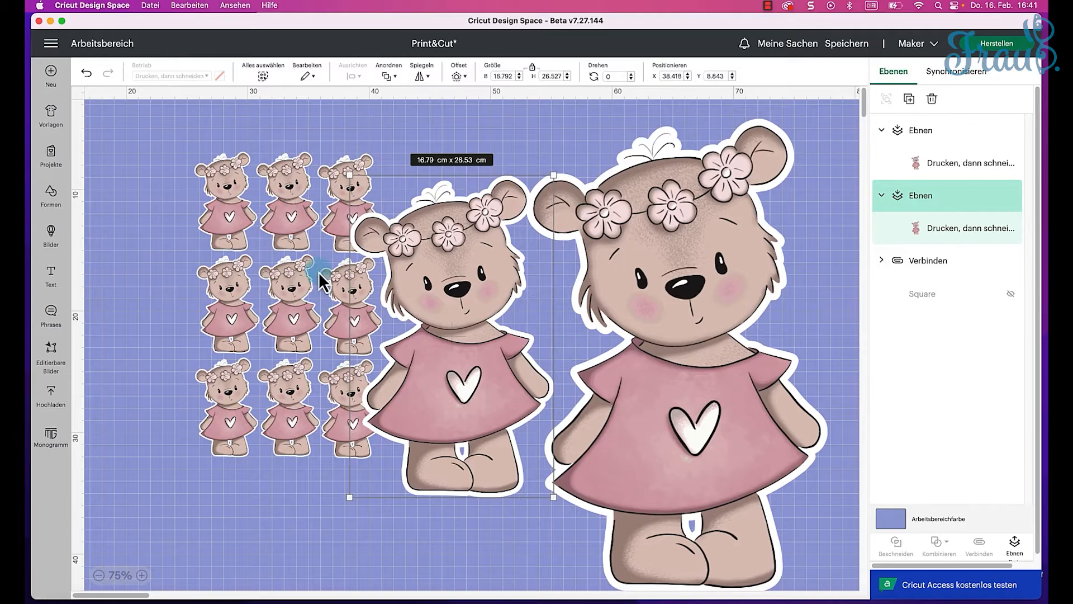
# Hide both single bears and check the attached nine-bear sheet in the A3 mat preview.
pyautogui.click(1019, 195)
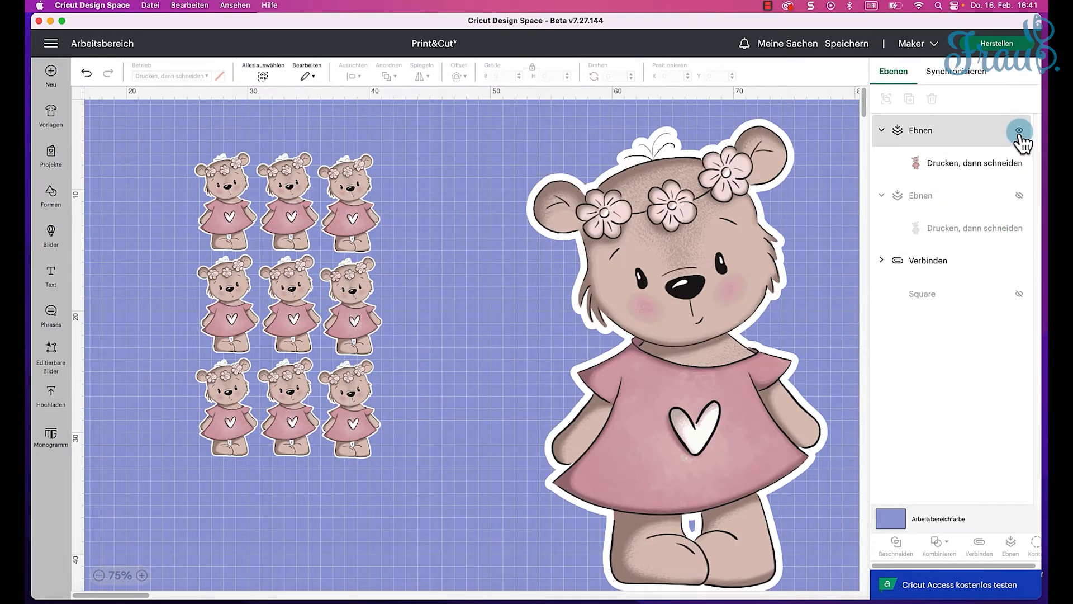
pyautogui.click(1019, 130)
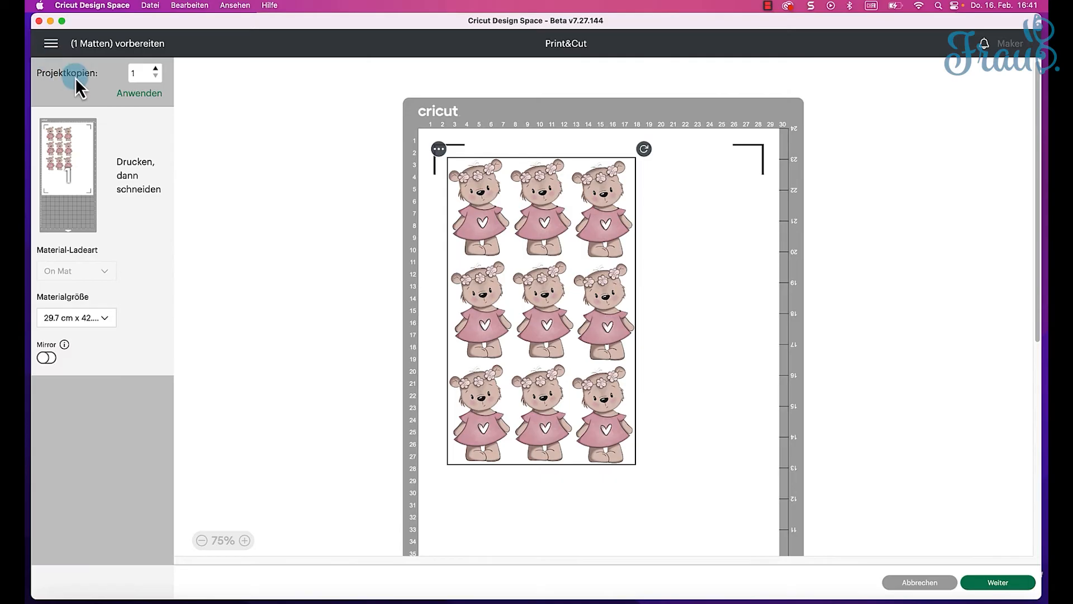
pyautogui.click(909, 583)
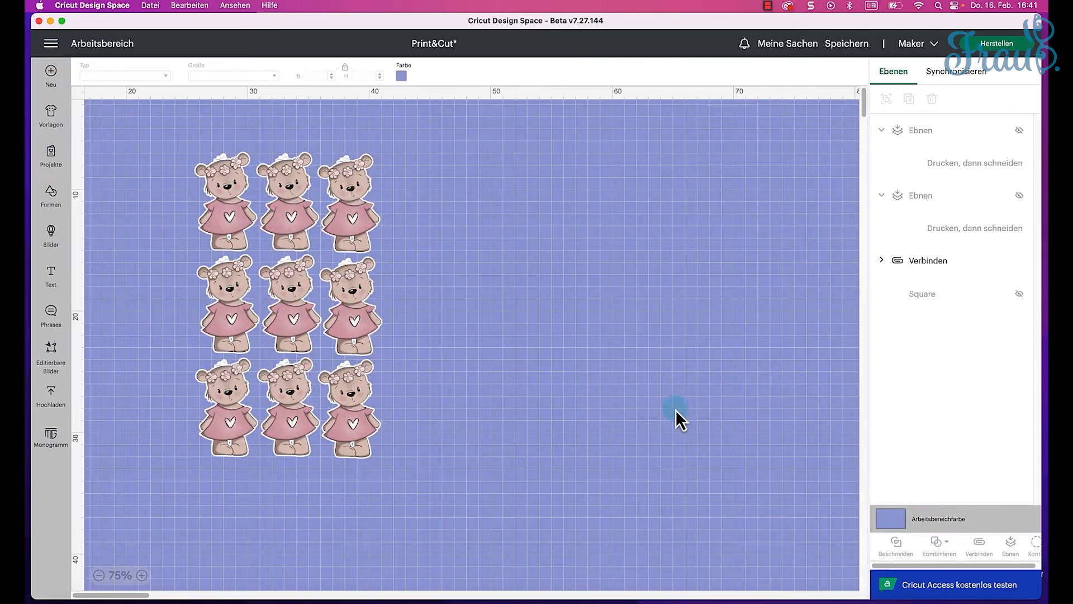
# Set the Print Then Cut page size to 21 cm x 29.7 cm (A4) and the load type to the 30.5 cm x 30.5 cm mat.
pyautogui.click(50, 45)
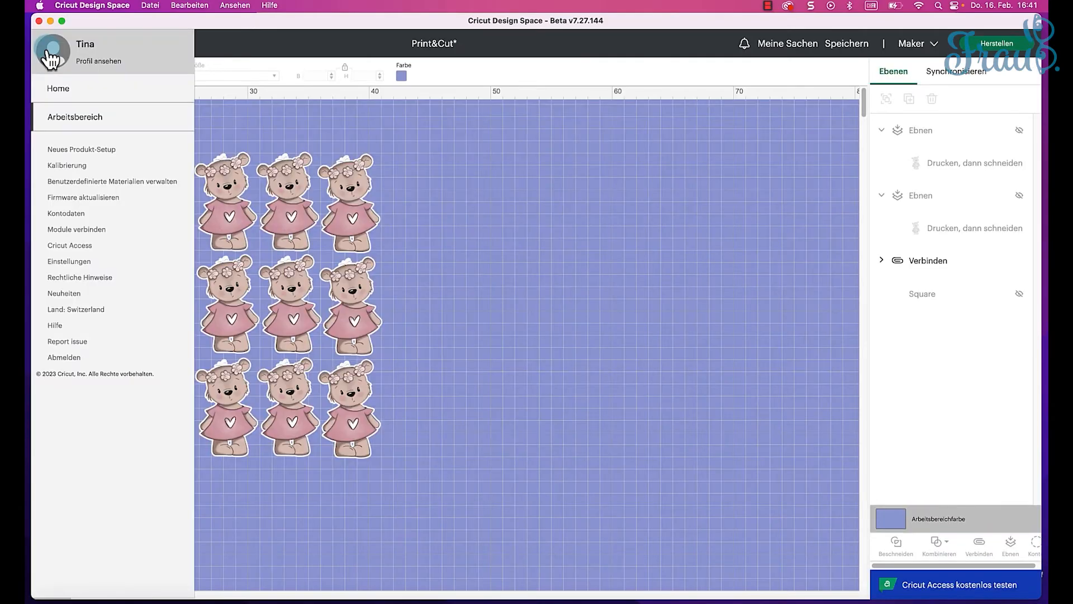
pyautogui.click(90, 262)
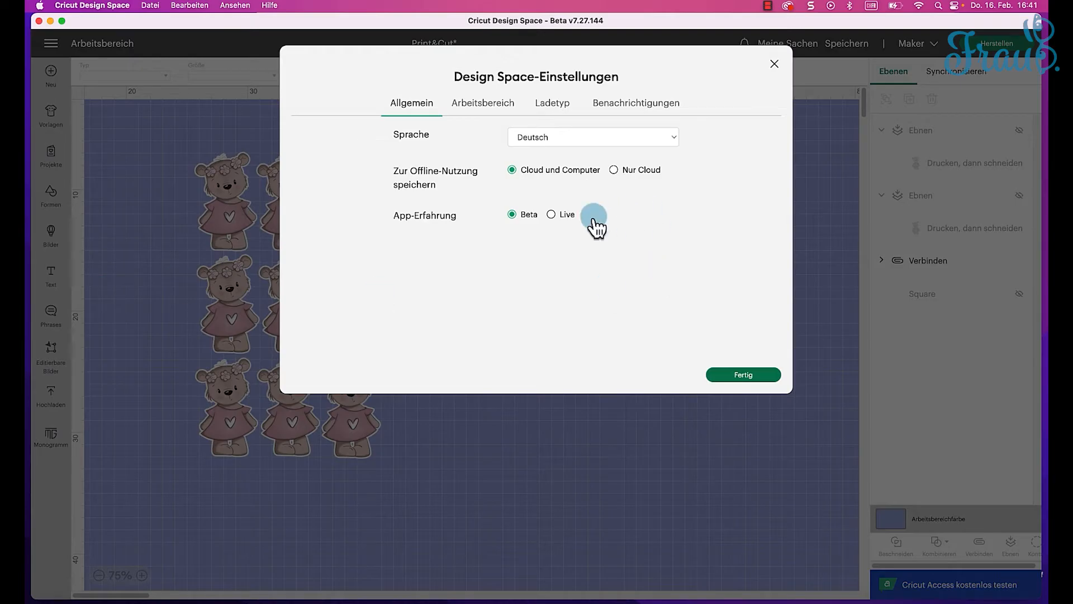
pyautogui.click(549, 109)
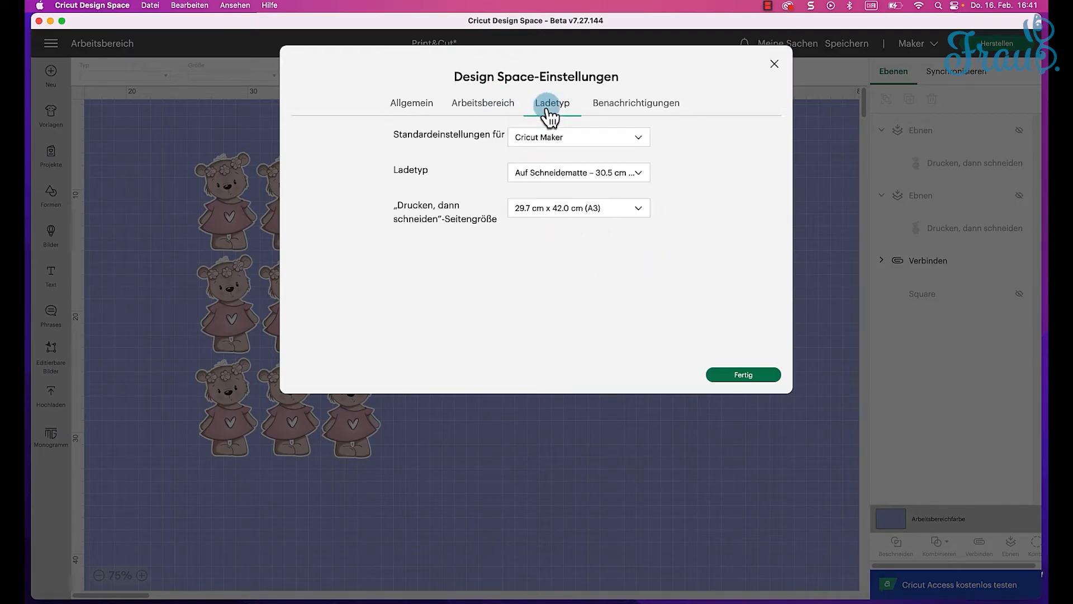
pyautogui.click(559, 213)
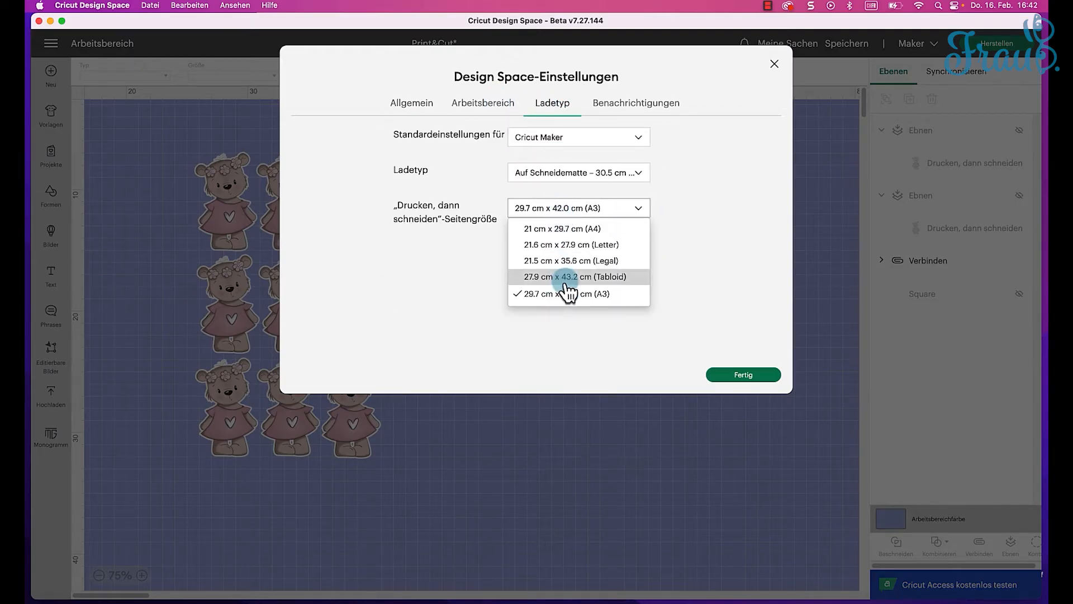
pyautogui.click(568, 229)
pyautogui.click(546, 176)
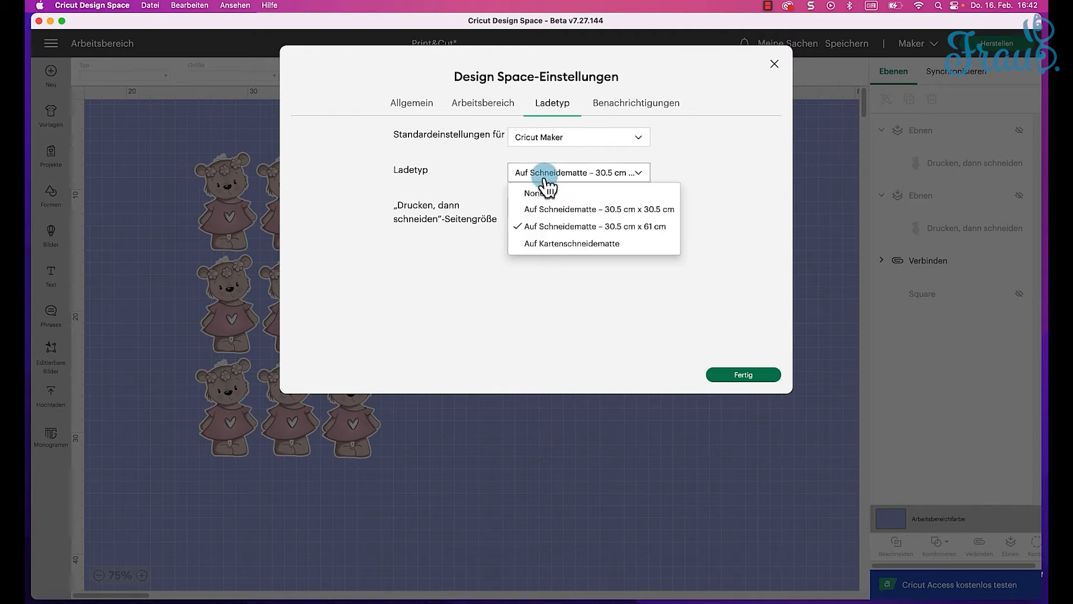
pyautogui.click(551, 218)
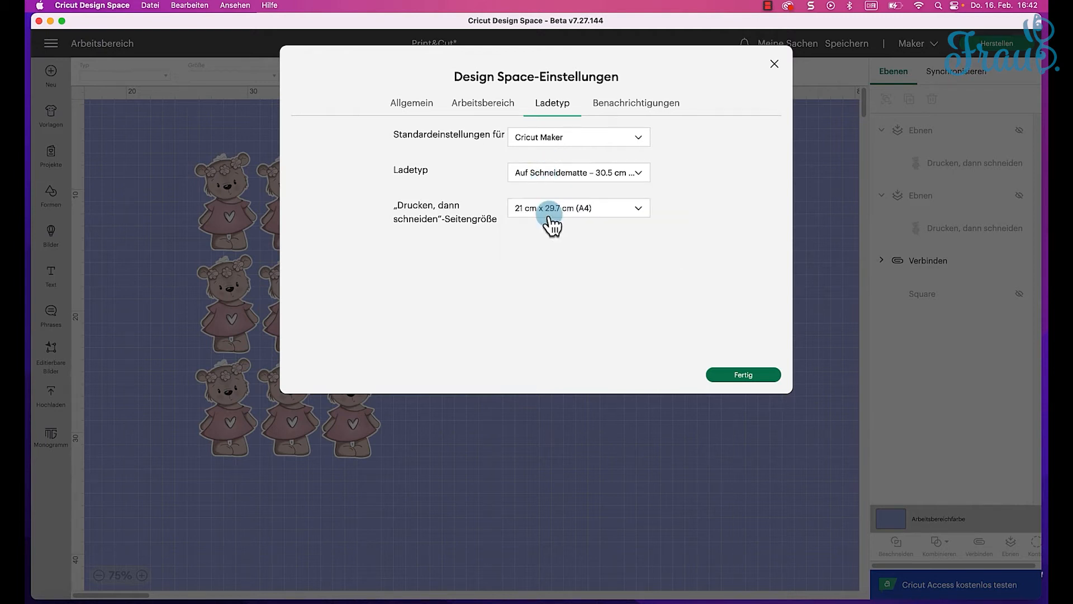
pyautogui.click(747, 376)
# Prepare the nine-bear sheet for making, accept its A4 mat layout and open the print settings.
pyautogui.click(997, 43)
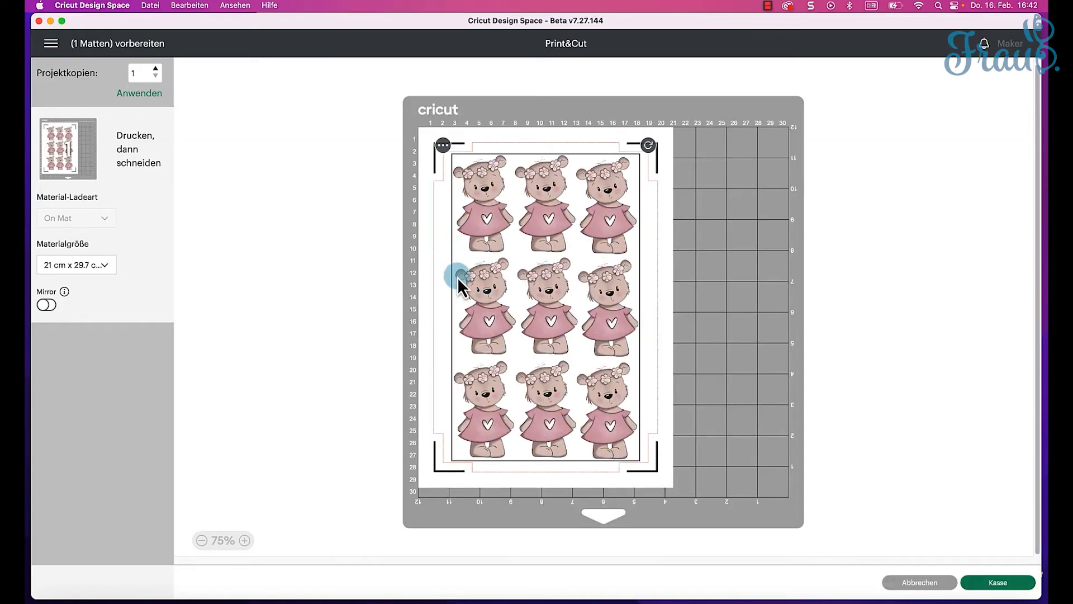
pyautogui.click(1010, 584)
pyautogui.click(270, 175)
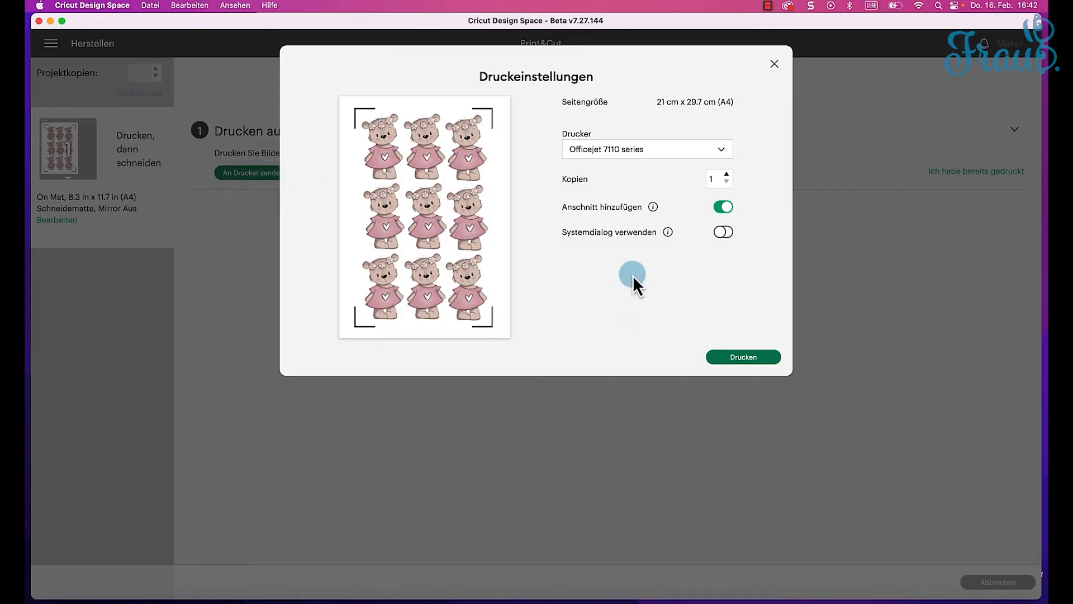
# Turn off the added bleed, enable the system dialog and send the nine-bear sheet to the printer.
pyautogui.click(713, 207)
pyautogui.click(723, 231)
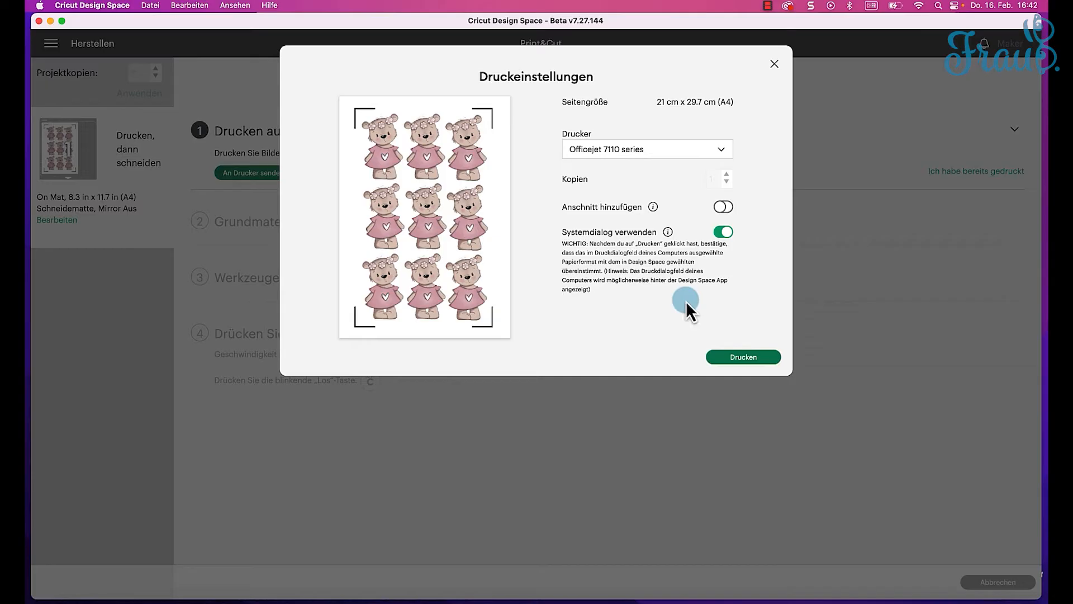
pyautogui.click(770, 358)
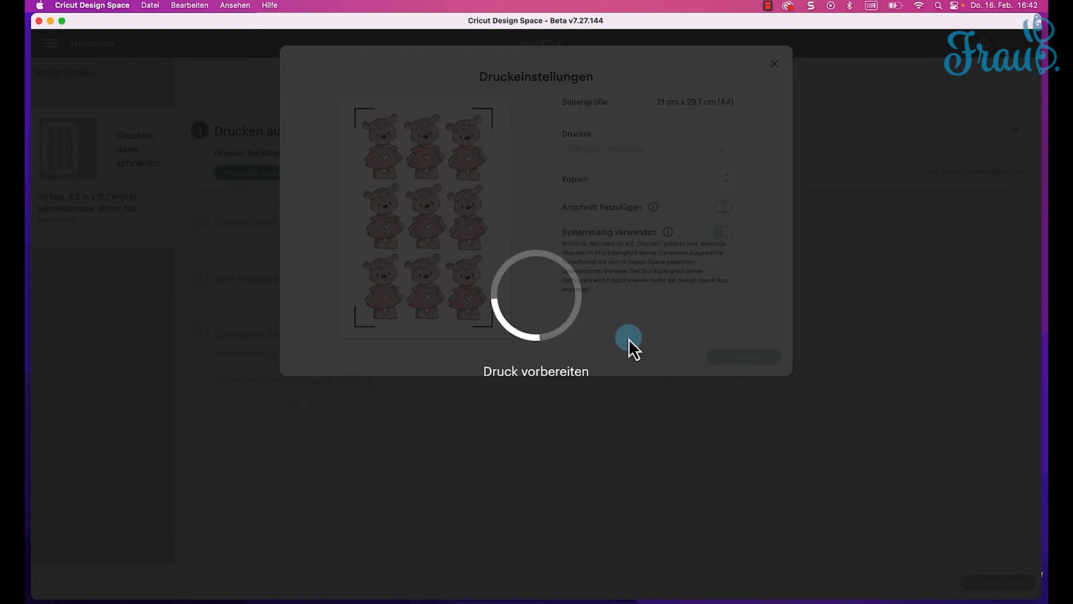
# Bring the system print dialog into view, move it higher on the desktop and set the print quality to Best.
pyautogui.press('super+Tab')
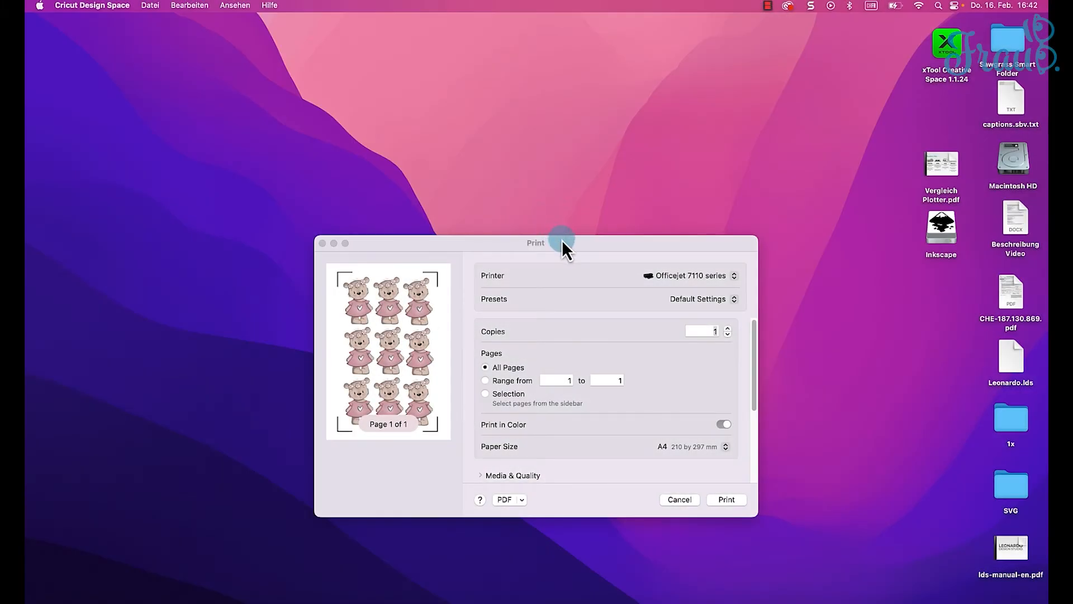
pyautogui.moveTo(562, 239); pyautogui.dragTo(557, 108)
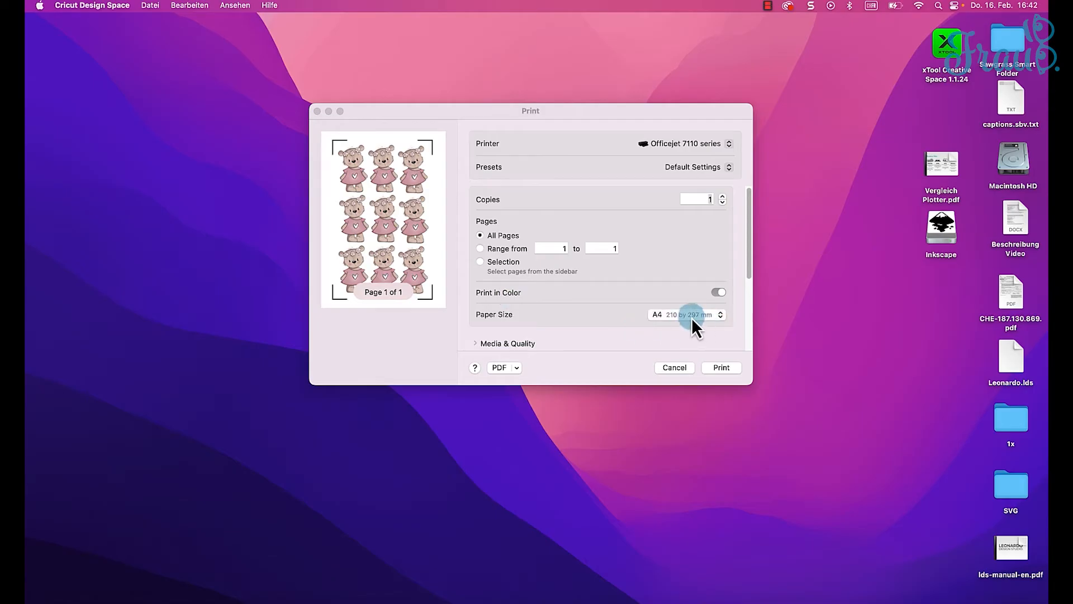
pyautogui.click(475, 344)
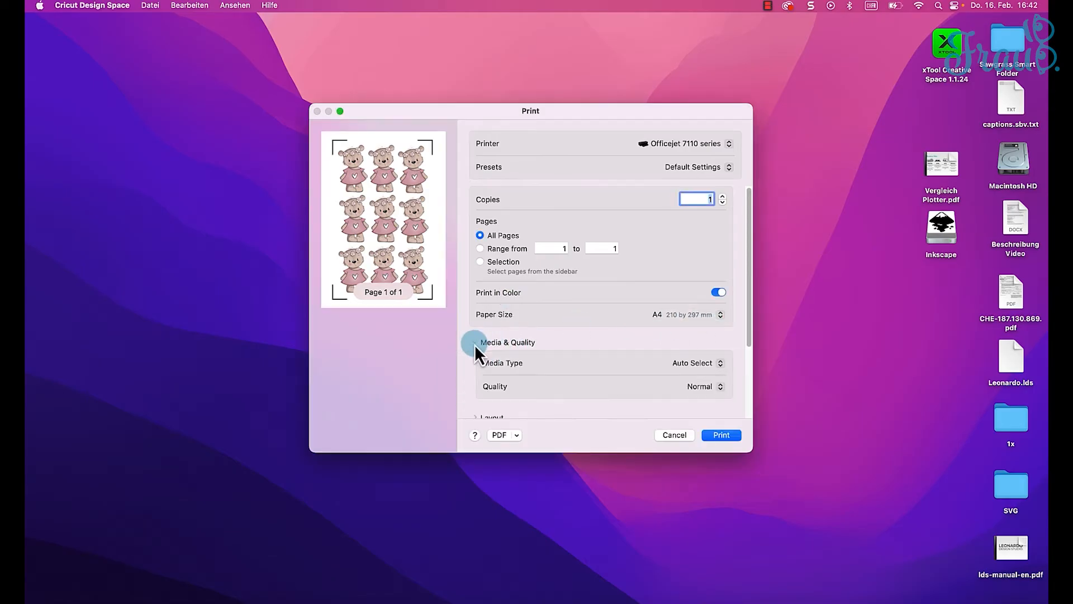
pyautogui.click(720, 387)
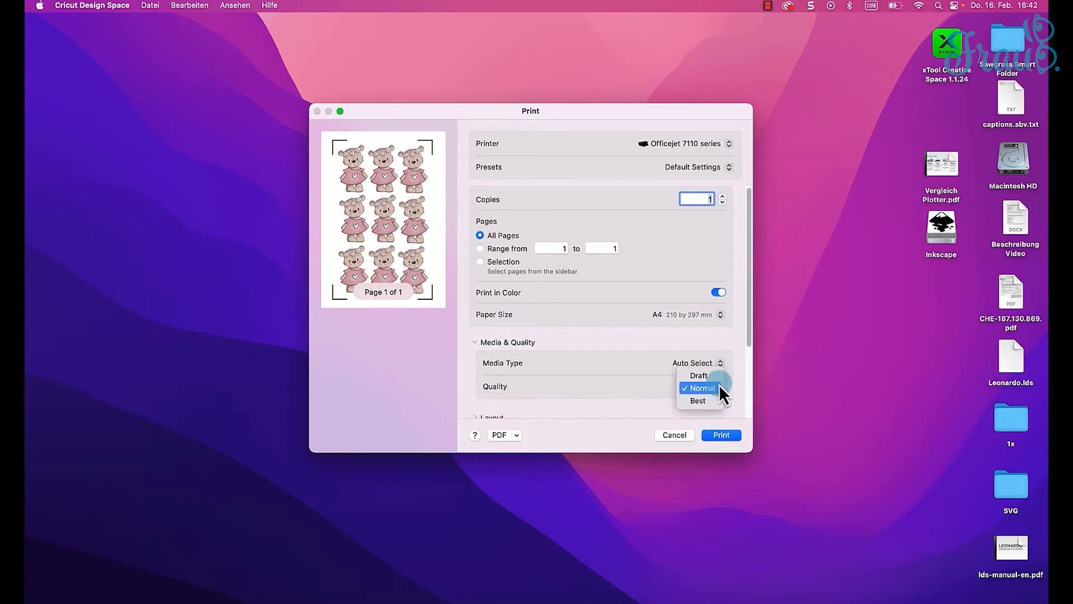
pyautogui.click(699, 401)
pyautogui.scroll(-5, 615, 392)
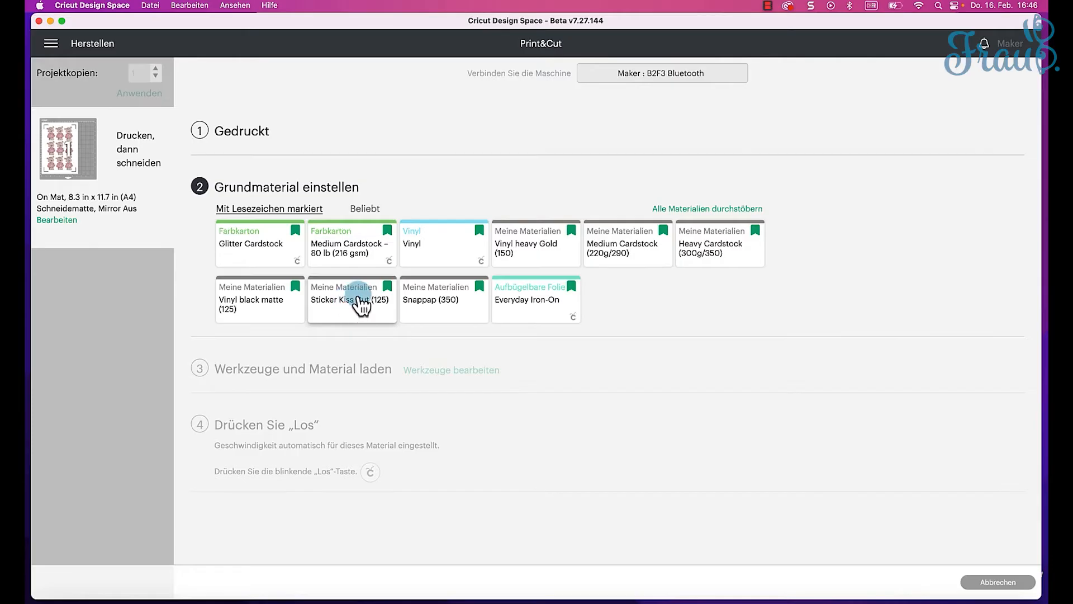
# Choose Sticker Kiss Cut (125) as the base material for cutting the printed sheet.
pyautogui.click(361, 304)
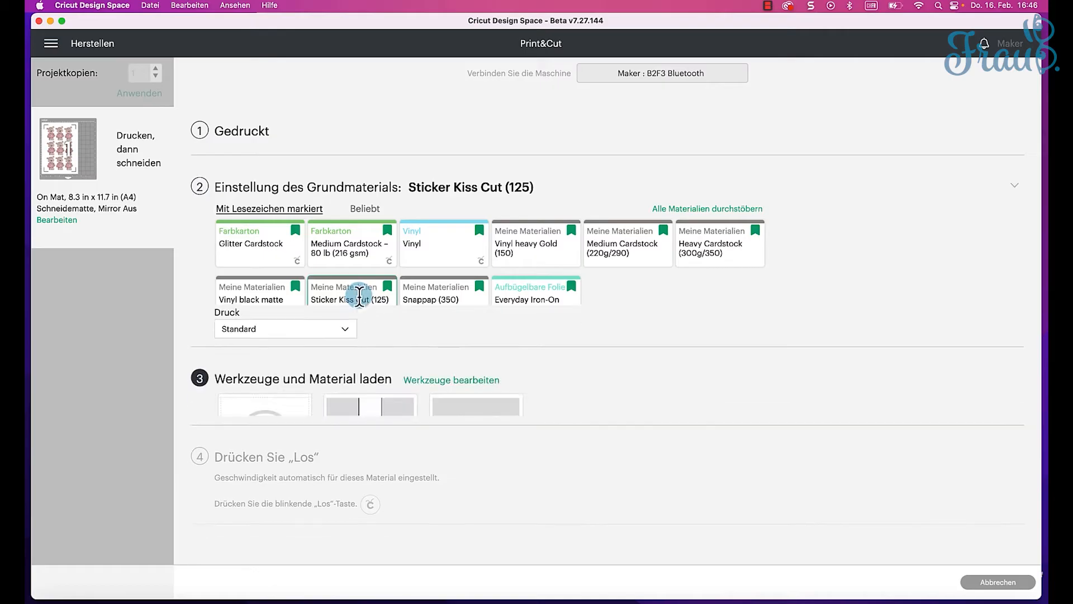